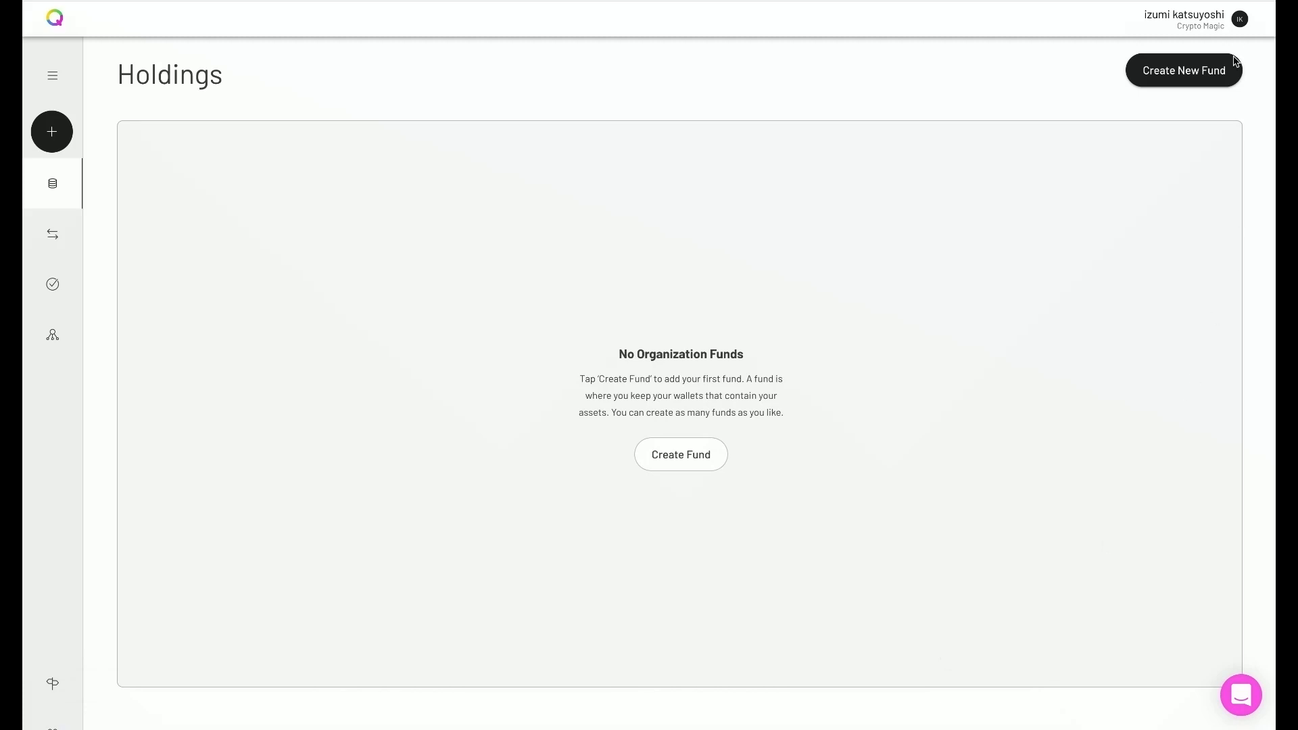
- Review the members, roles and statuses in the Crypto Magic organization's settings and return to the Holdings page
click(1223, 23)
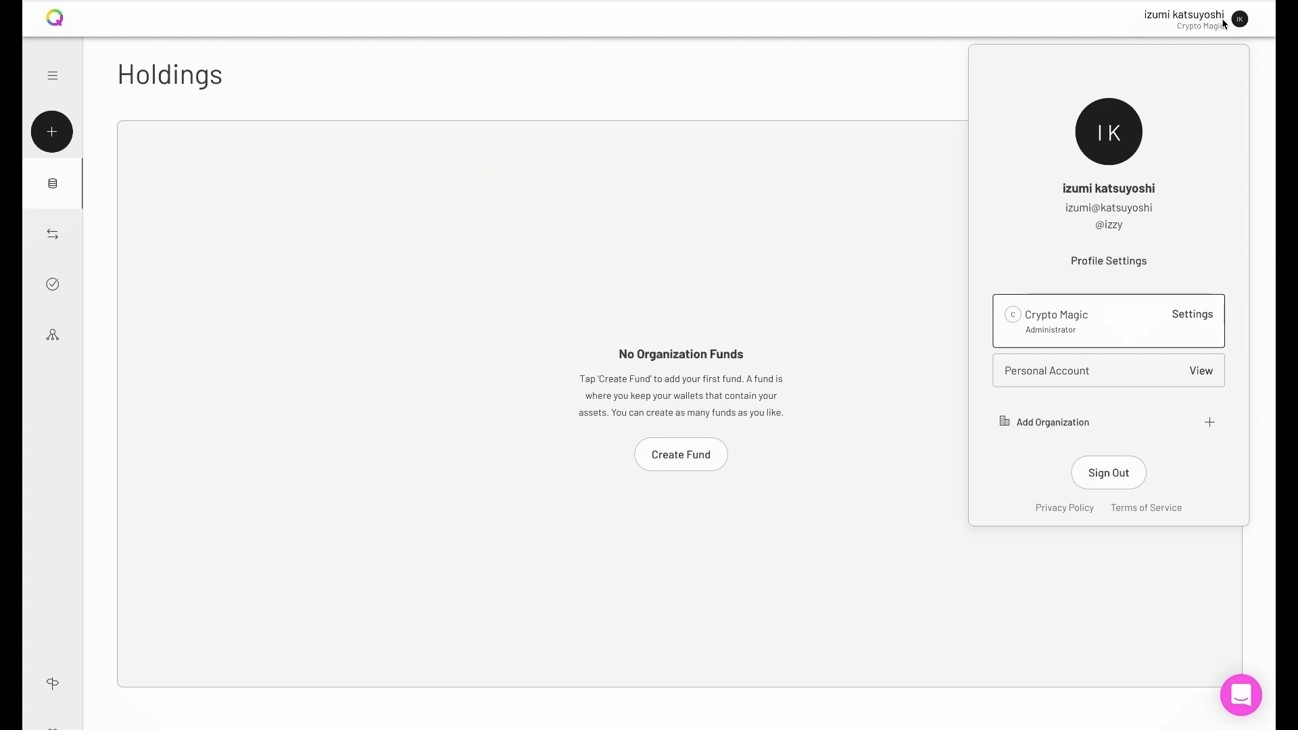
click(1196, 319)
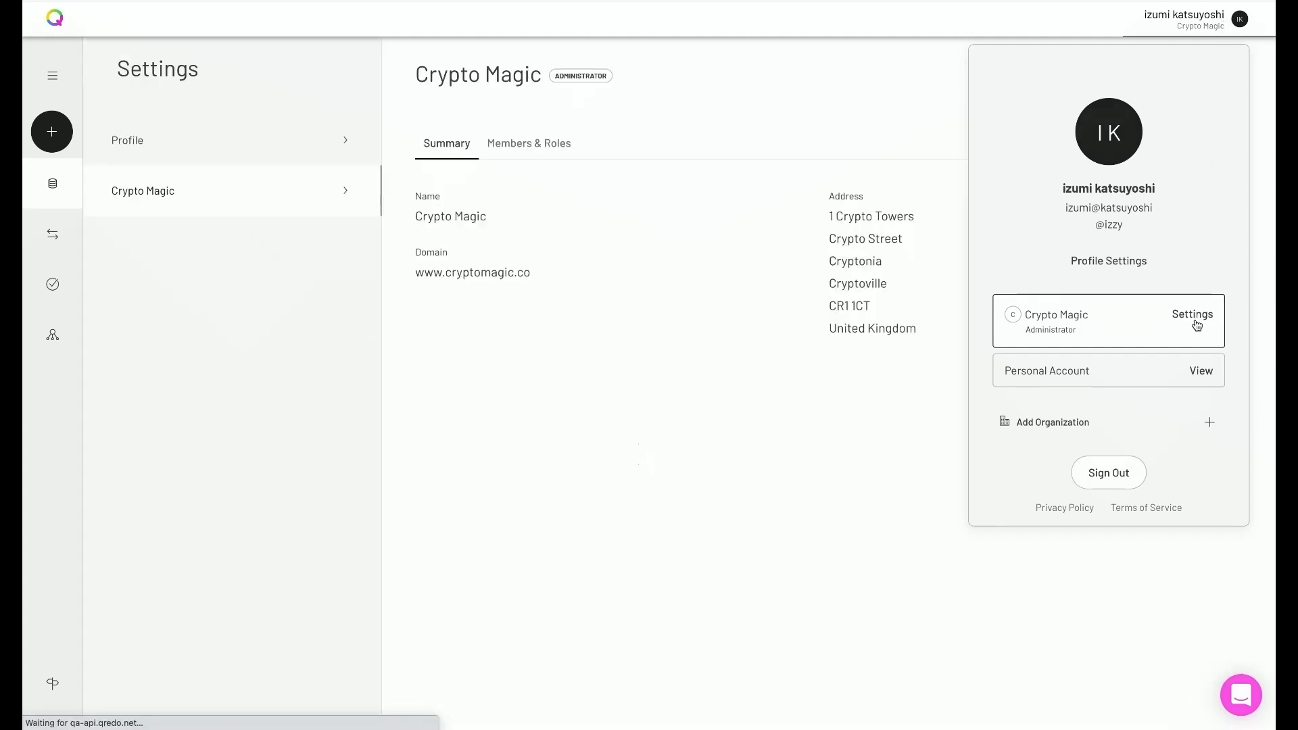
click(558, 143)
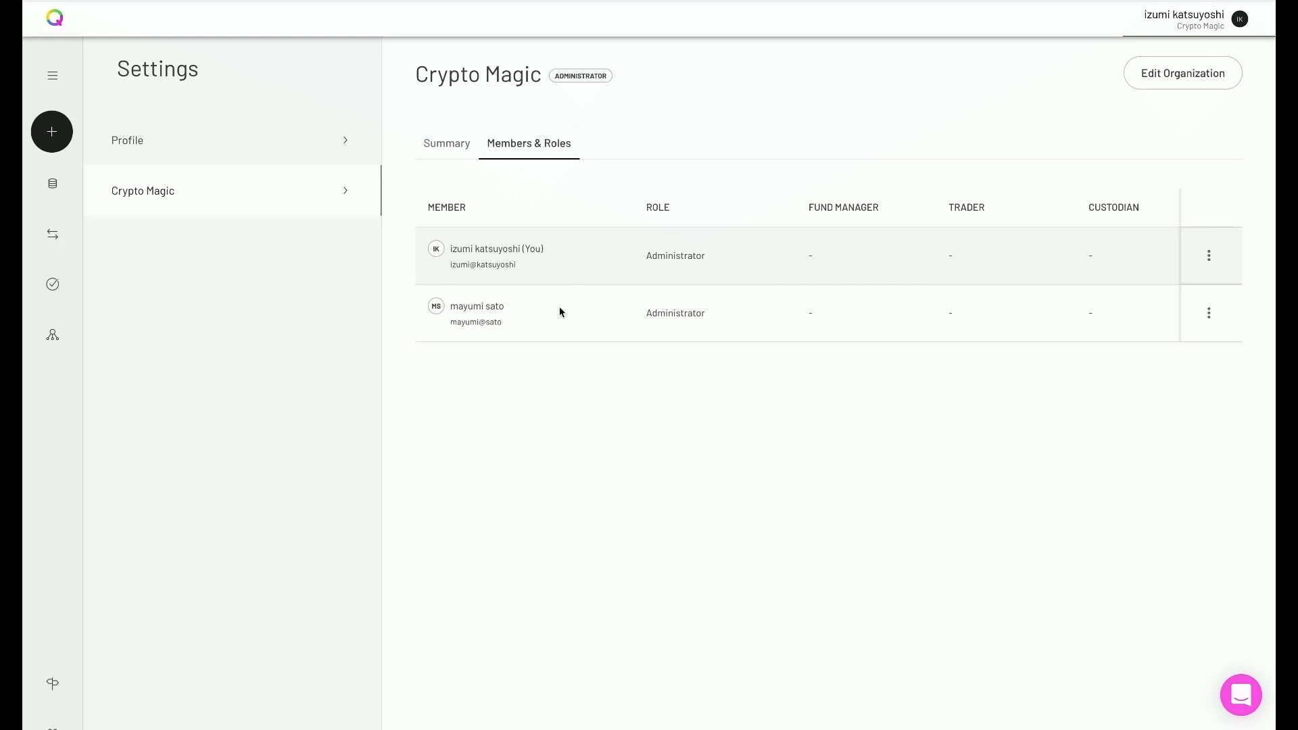
scroll(560, 311, right, 3)
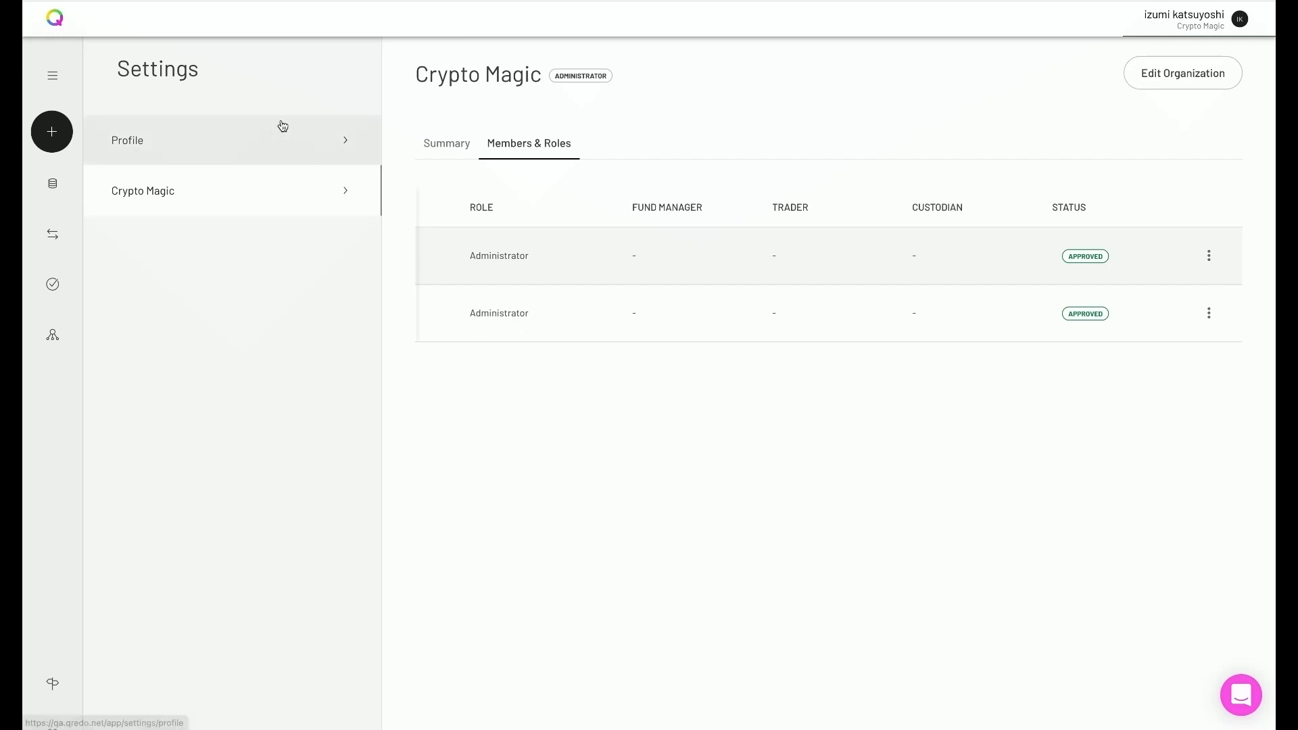
click(57, 26)
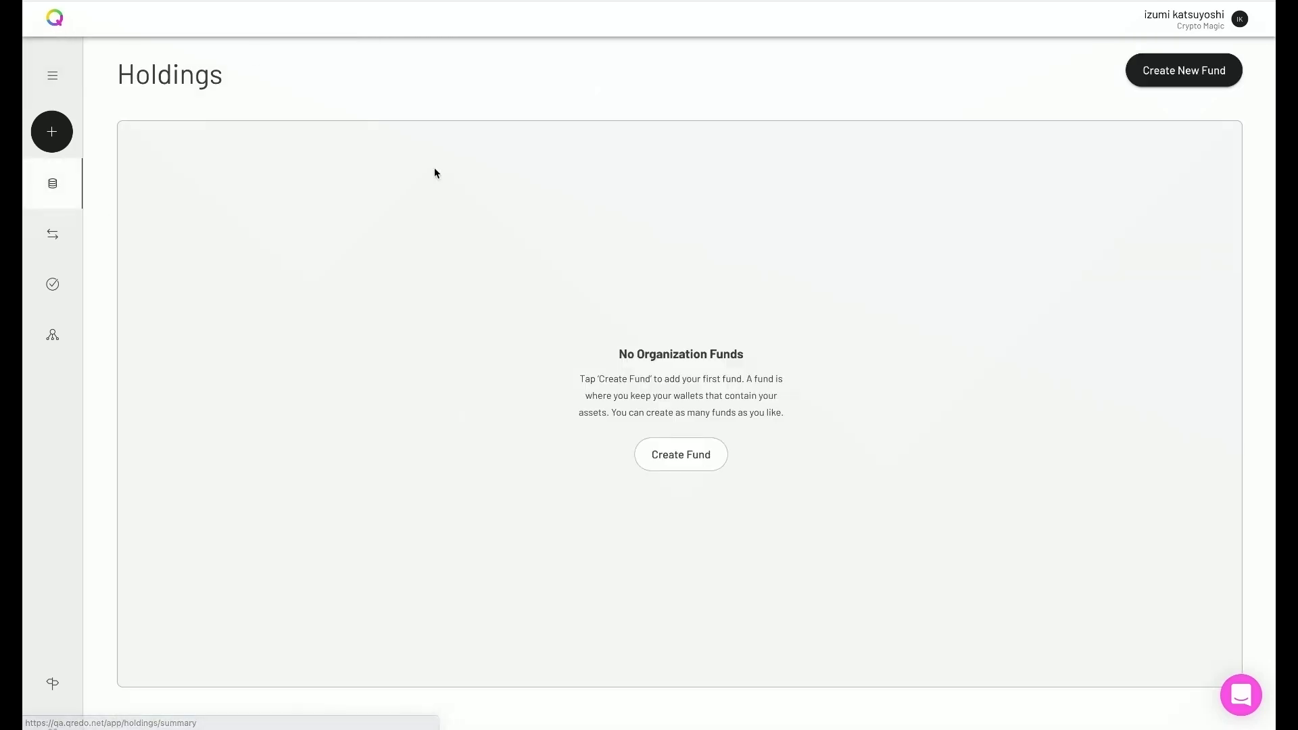
- Start a new fund named Apollo with the description Mixed Assets and the yellow-green theme, and continue to the member settings
click(690, 464)
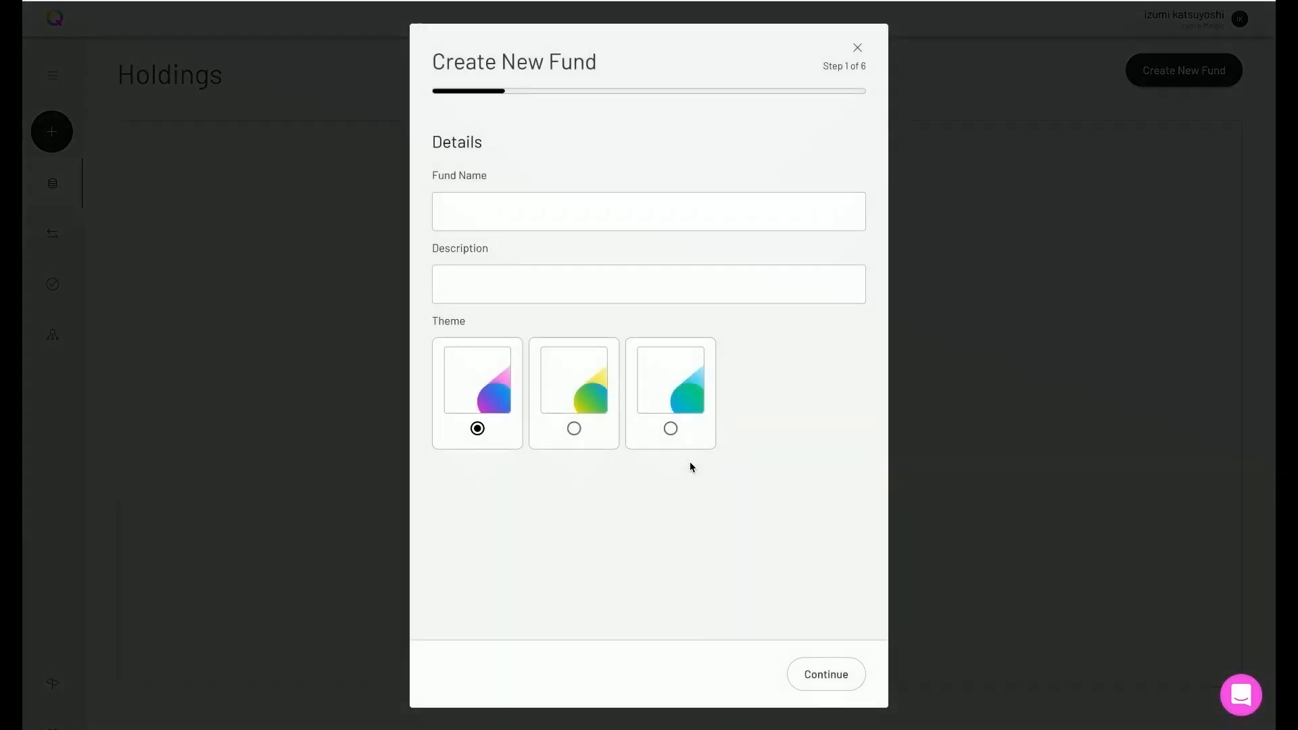
click(546, 216)
click(471, 252)
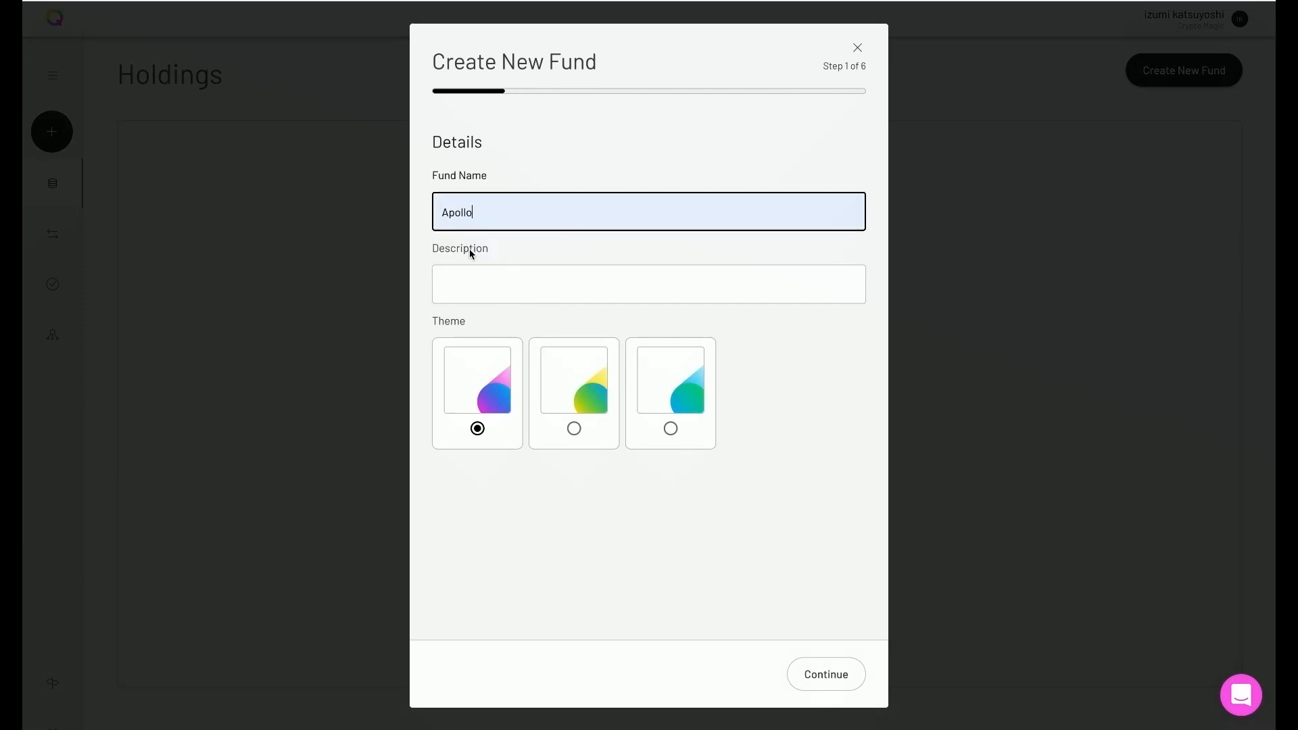
click(468, 276)
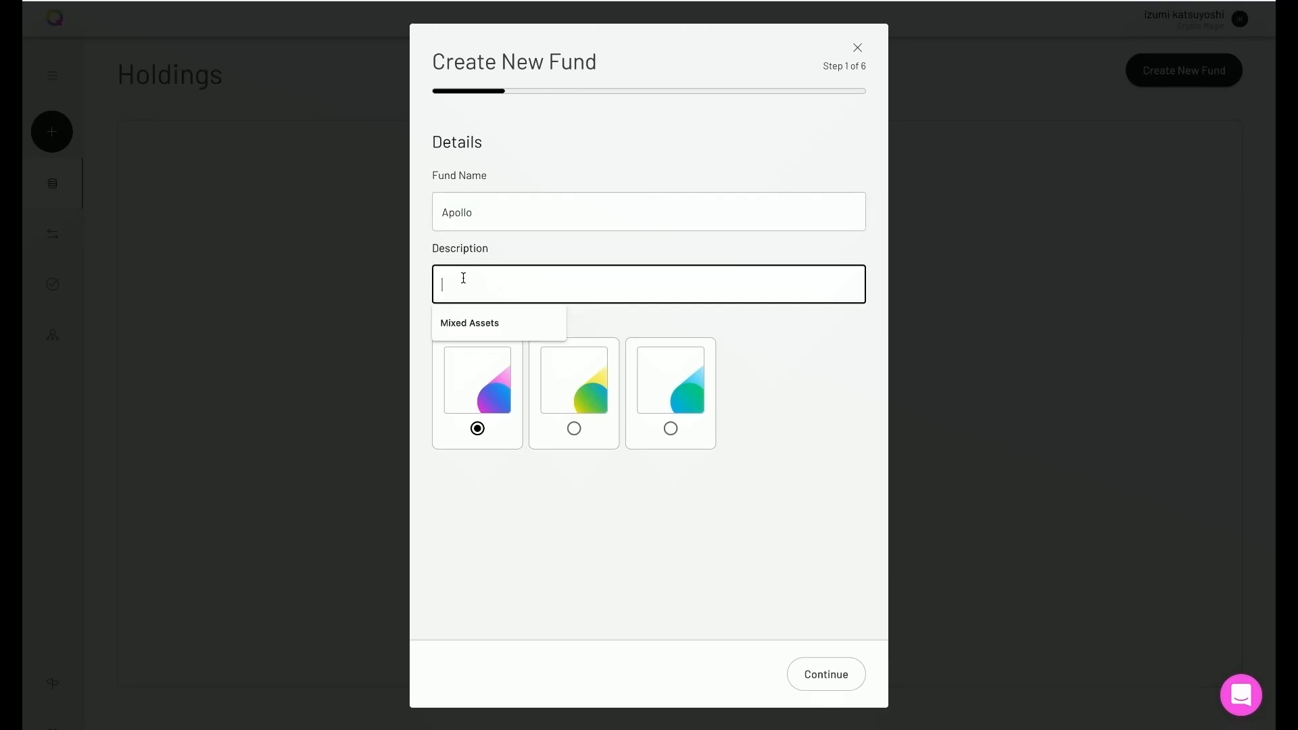
click(483, 327)
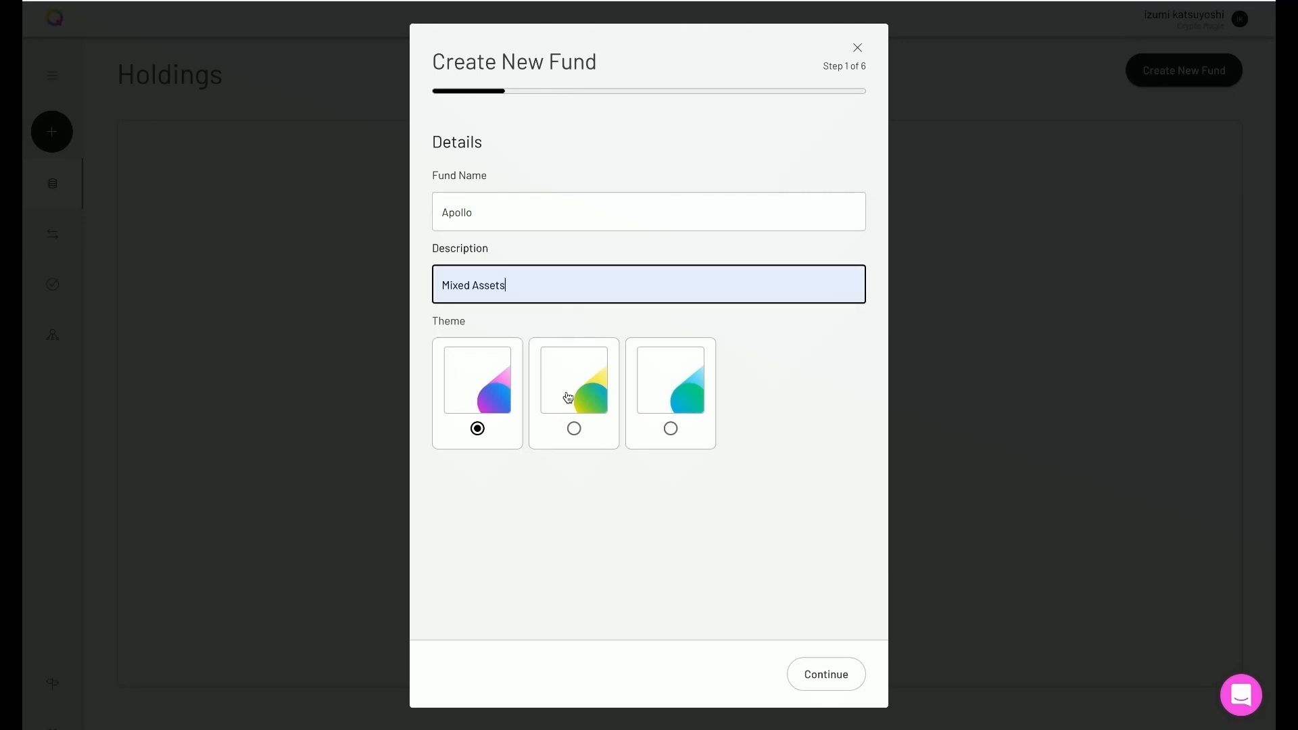
click(574, 428)
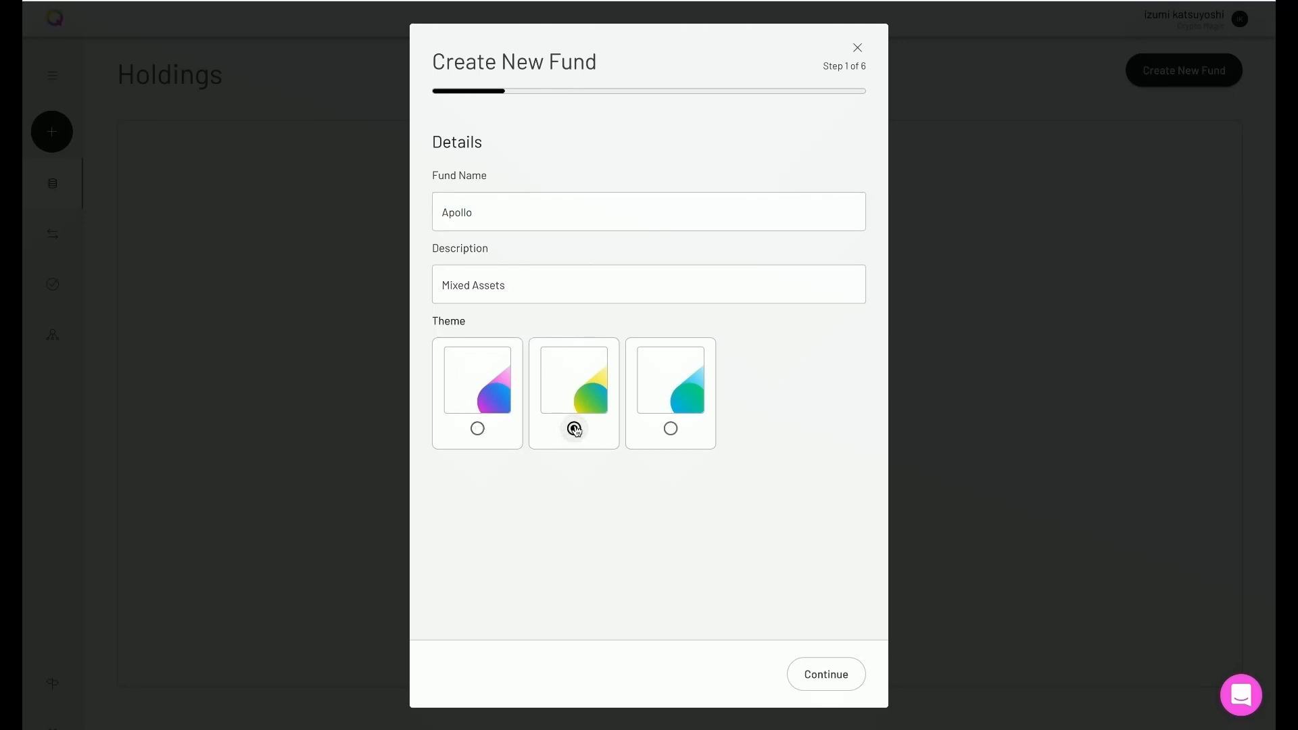
click(812, 678)
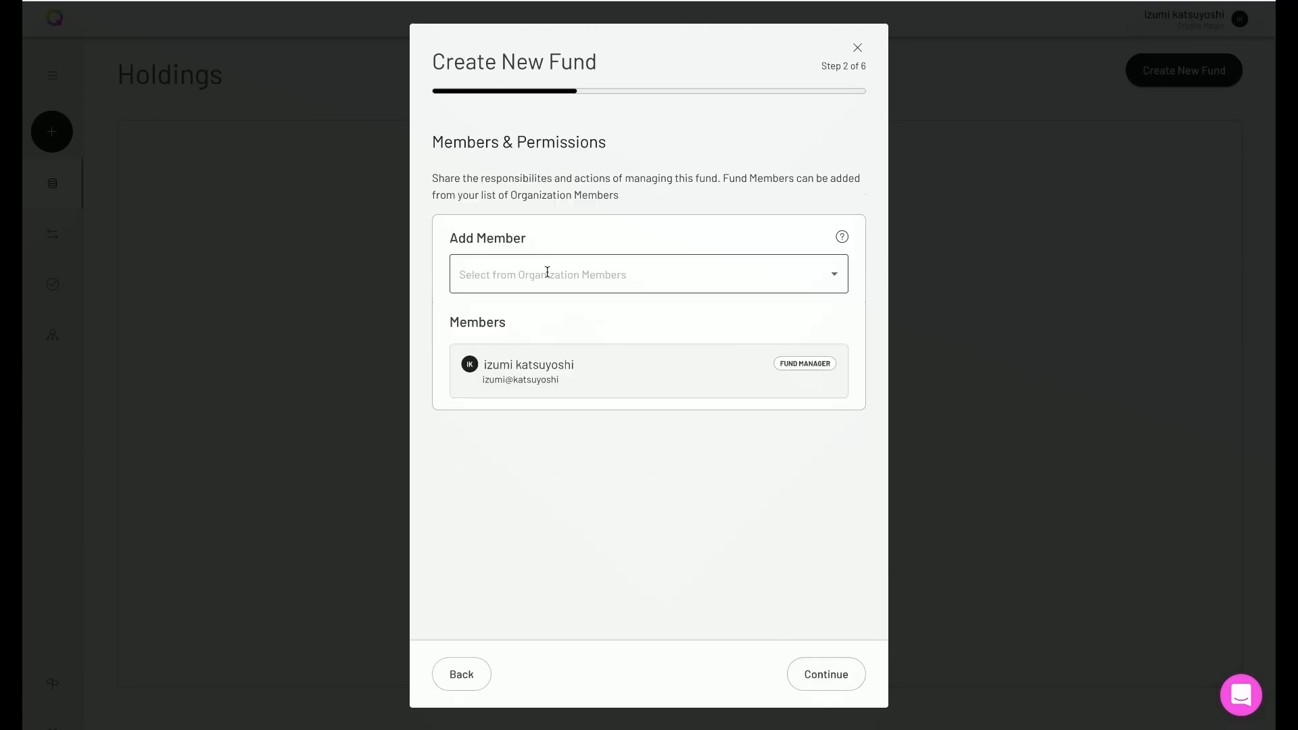
- Add the other organization member to the fund with the Trader role and continue to the transaction custody policy
click(557, 274)
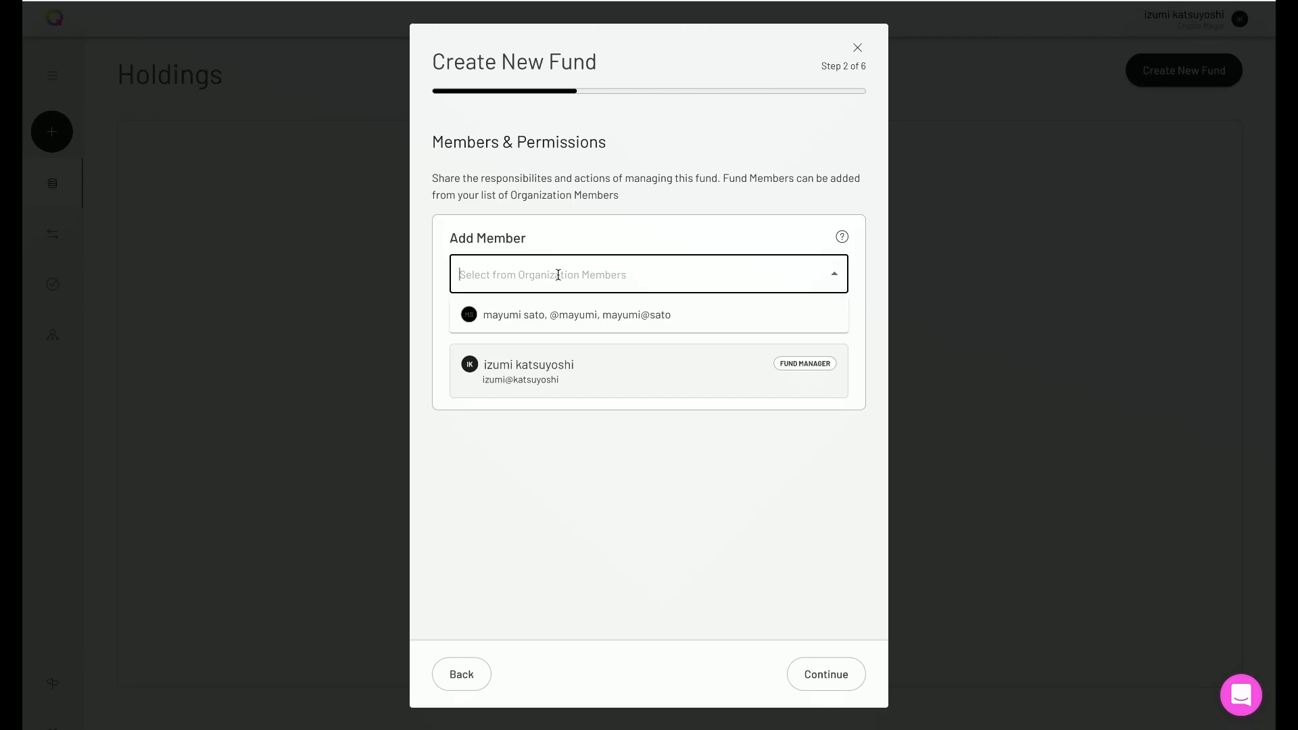
click(535, 317)
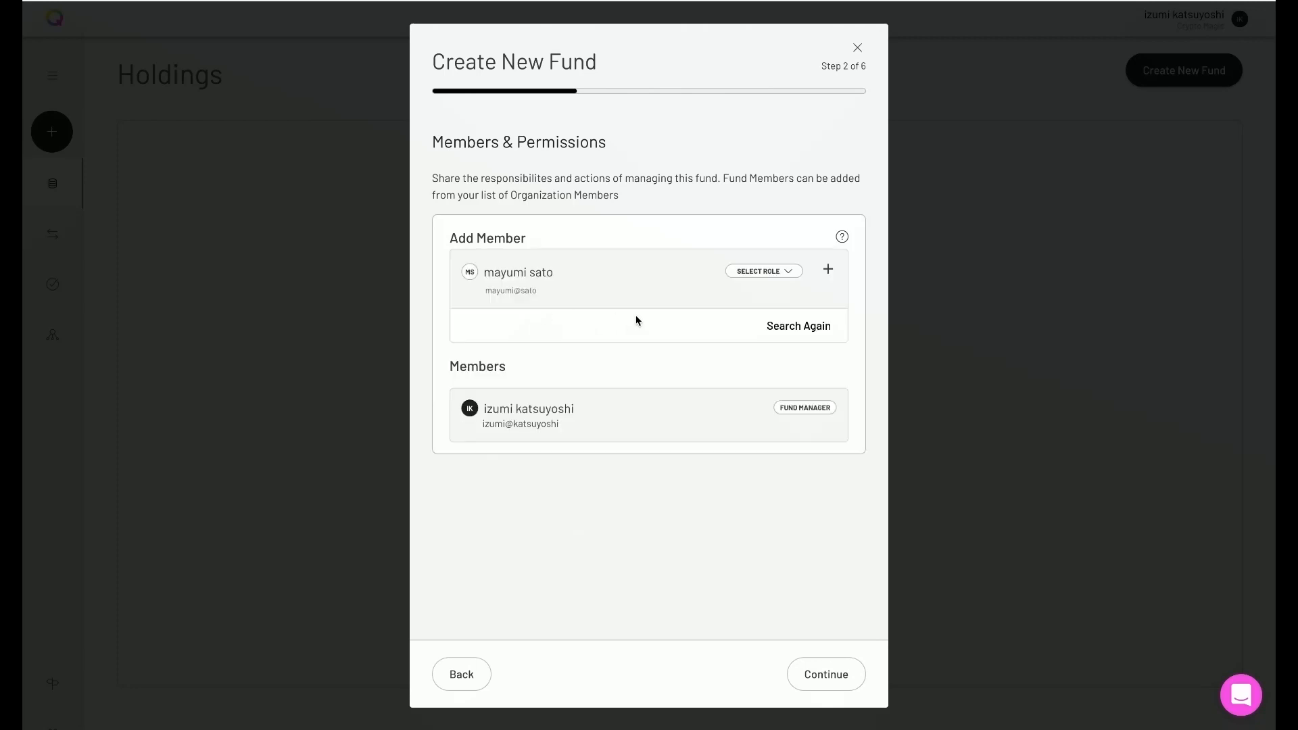
click(789, 272)
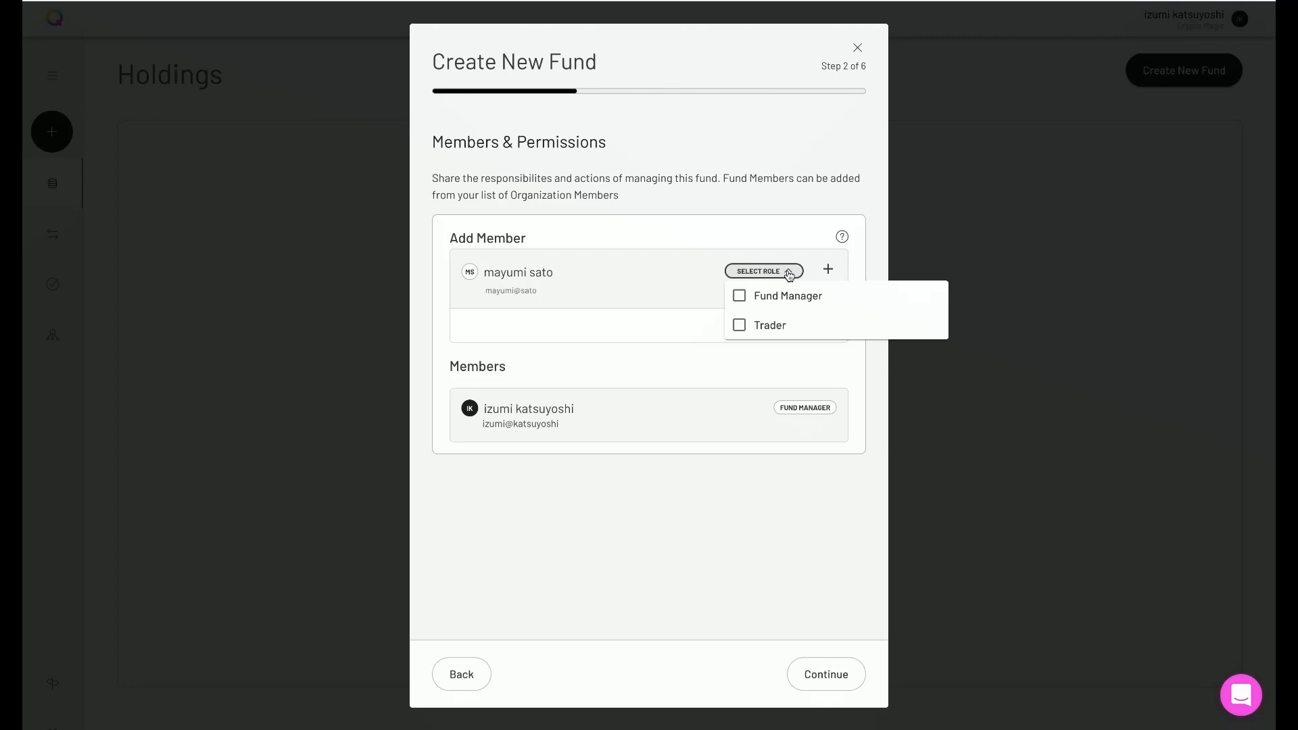
click(740, 327)
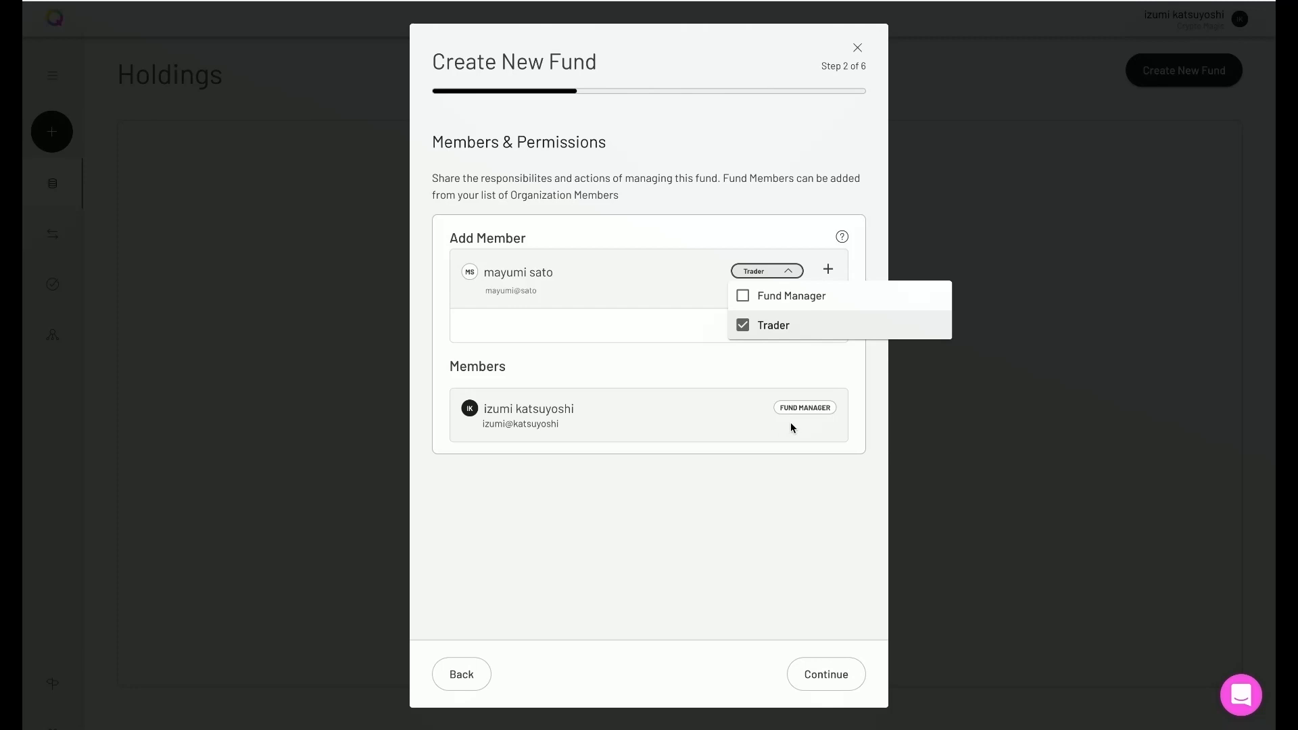
click(828, 270)
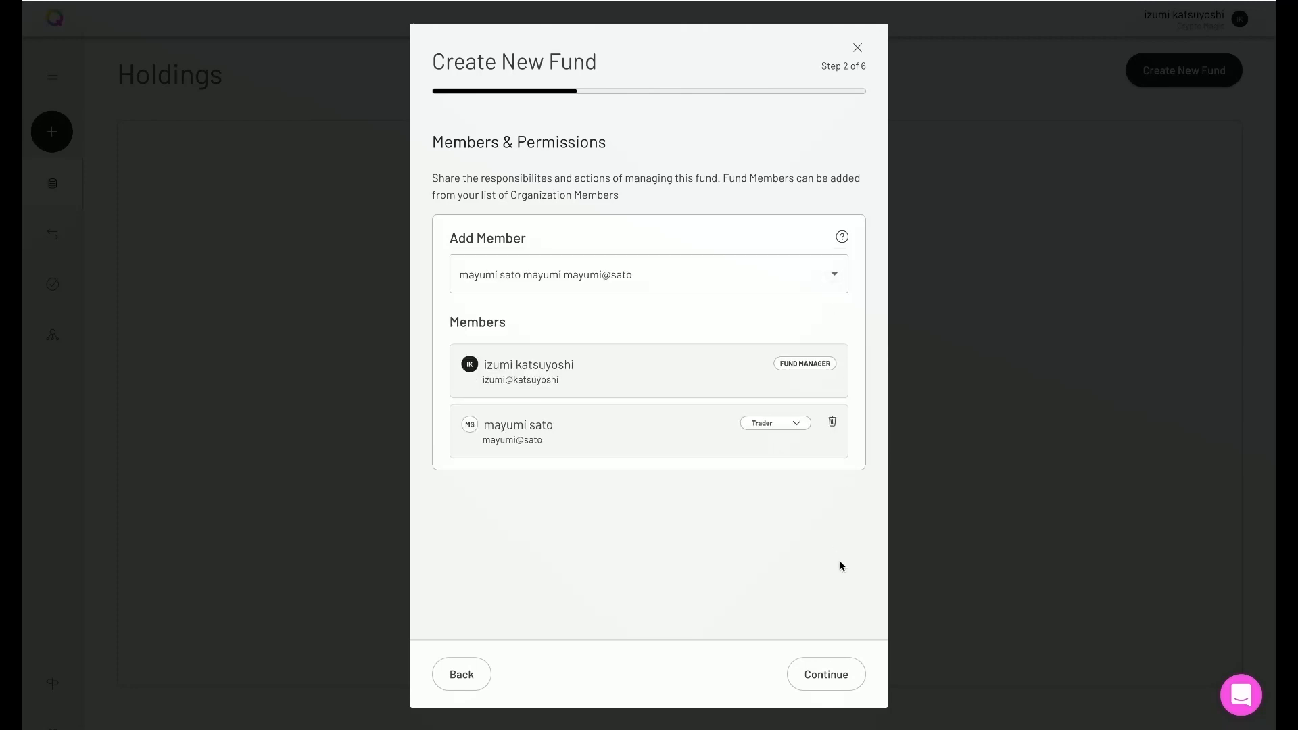
click(828, 674)
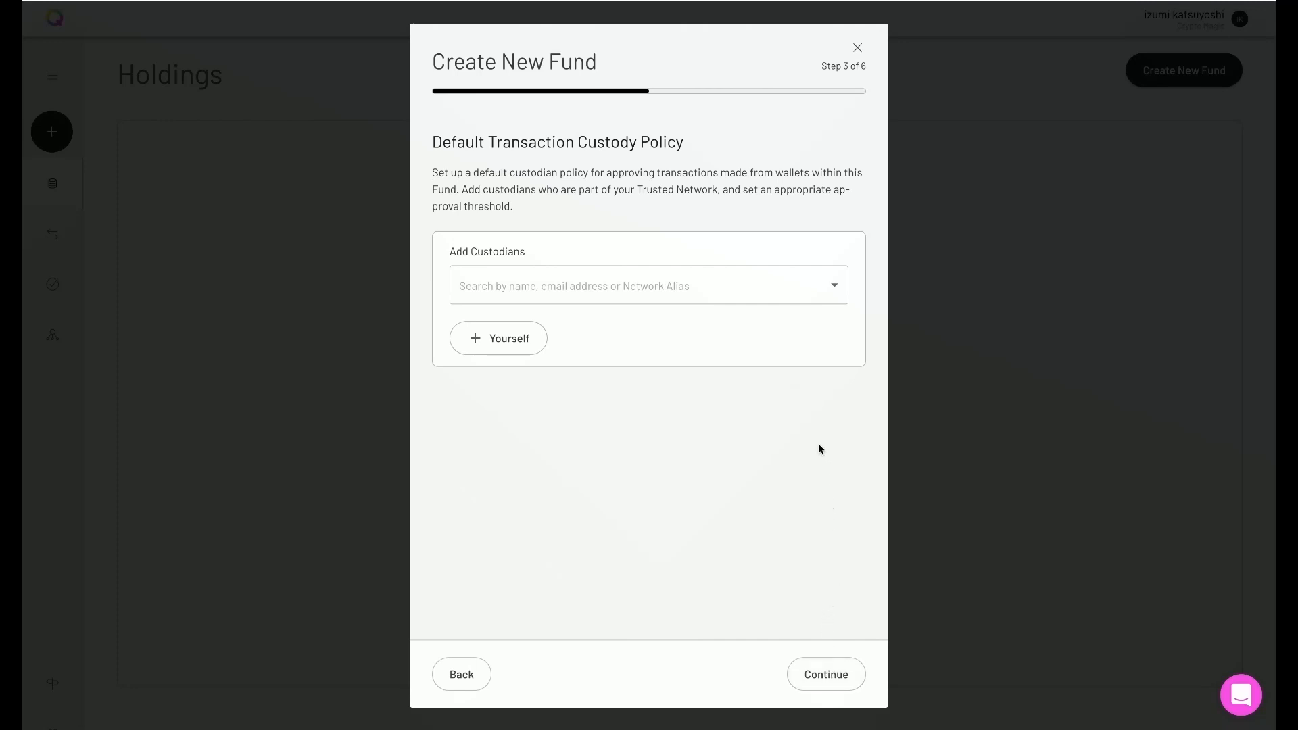
- Add both members as default transaction custodians with a 1 of 2 threshold, and reuse that policy as the default for withdrawals
click(813, 289)
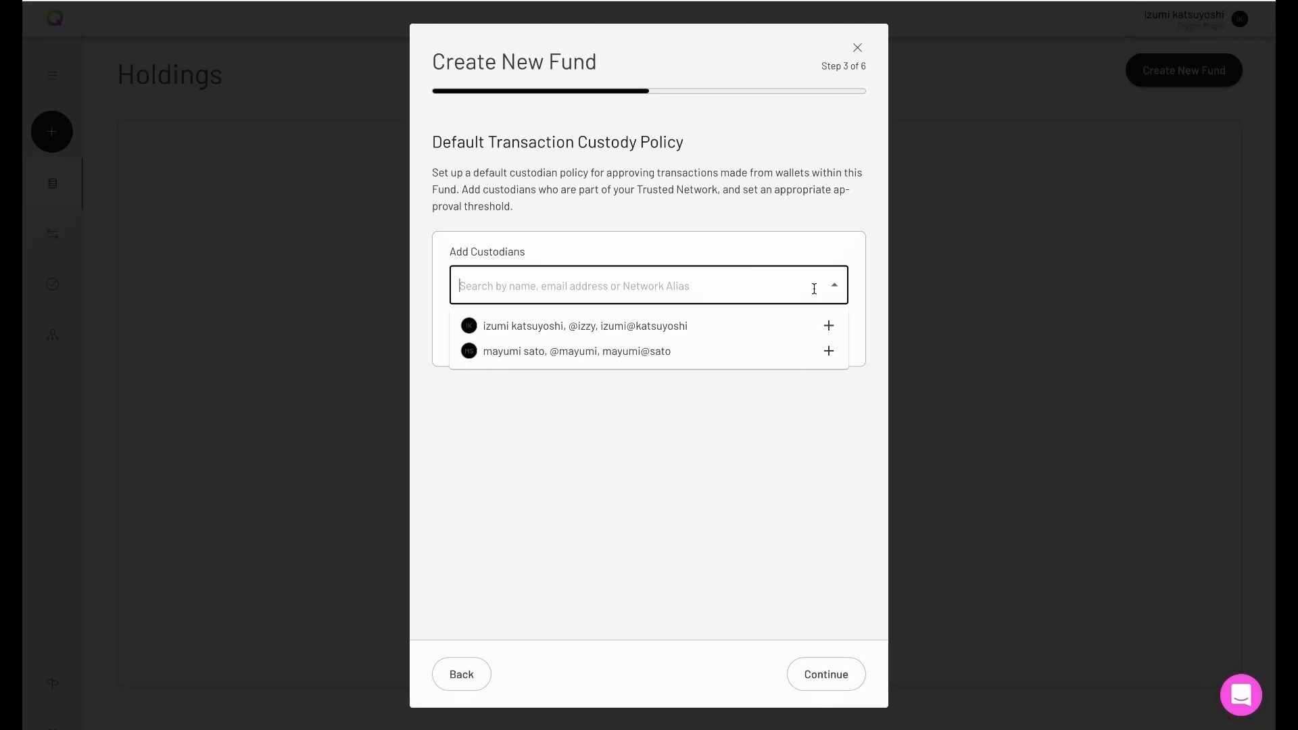
click(829, 326)
click(834, 286)
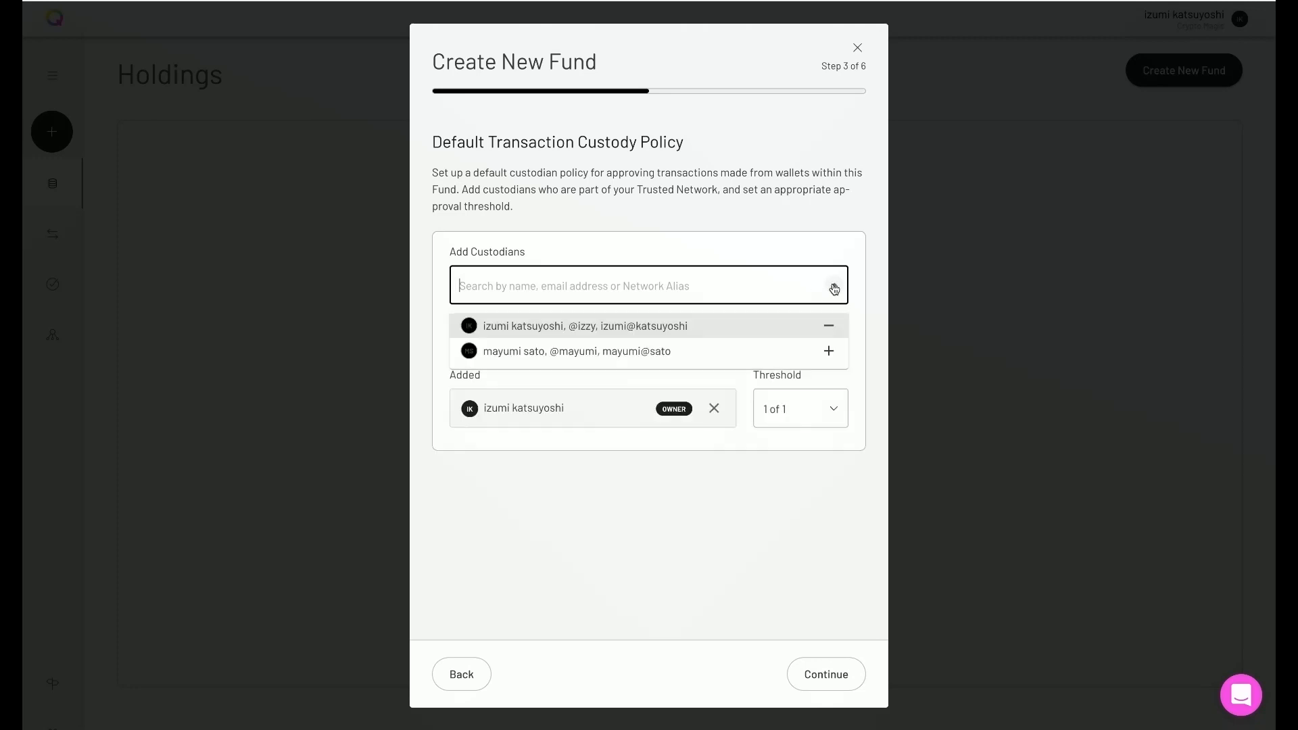
click(833, 359)
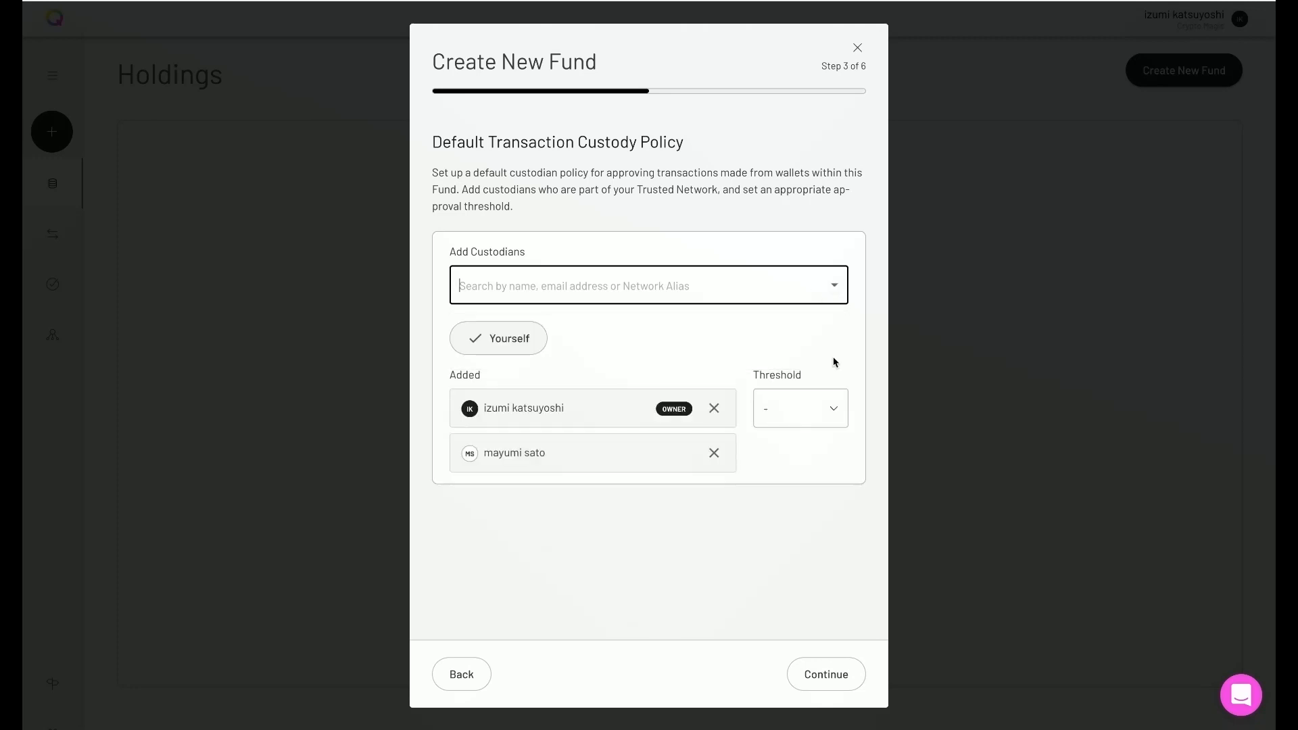
click(829, 419)
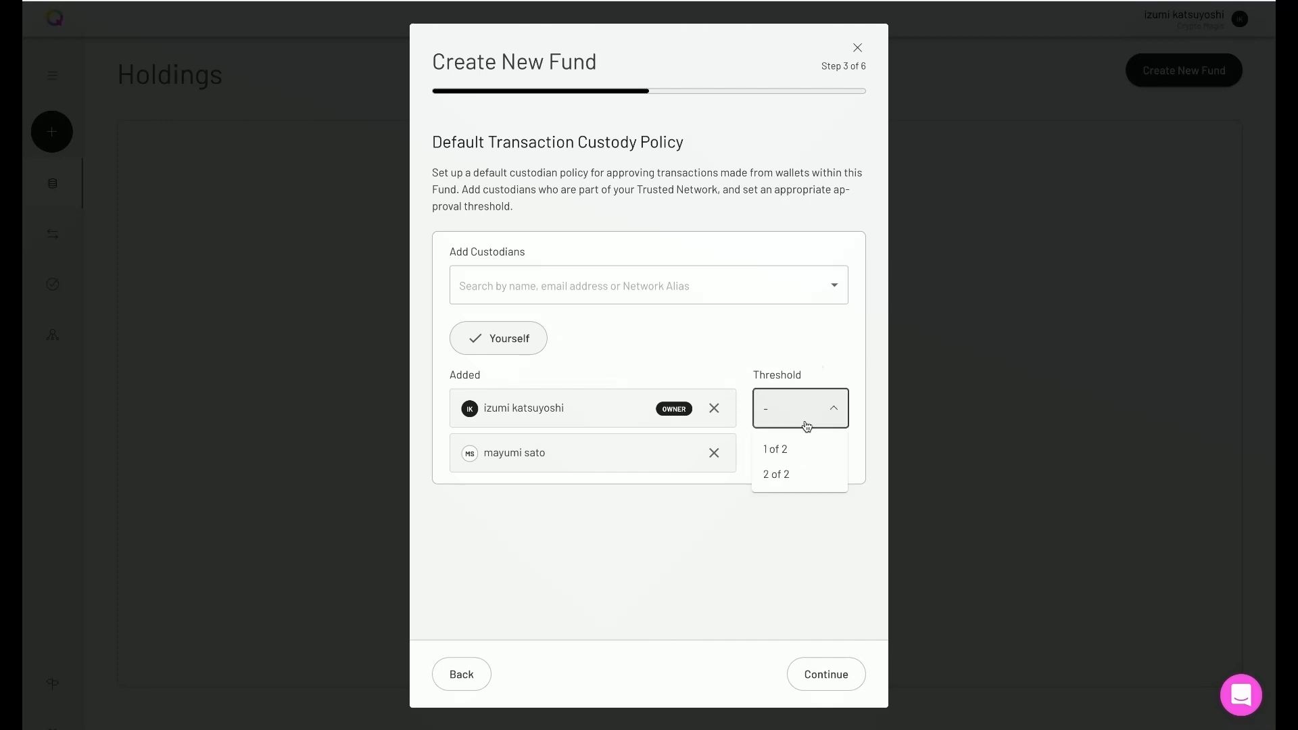
click(776, 449)
click(826, 682)
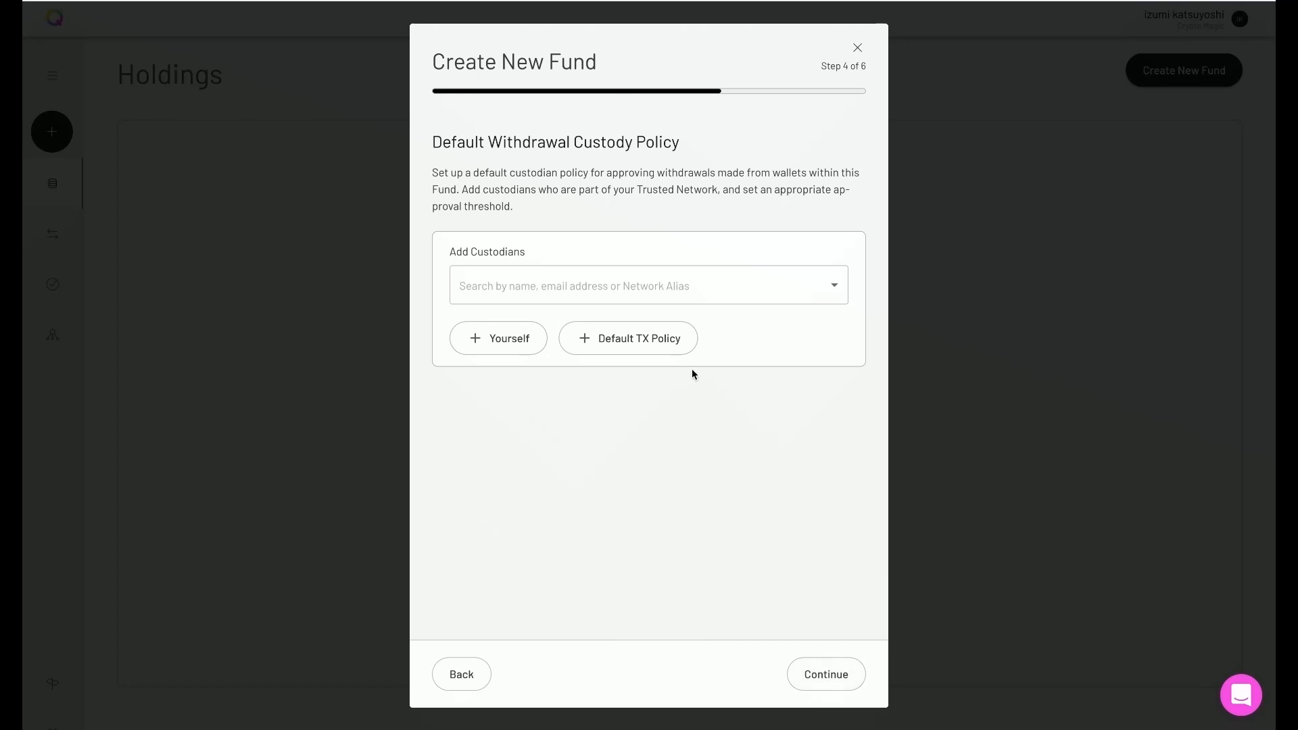
click(665, 344)
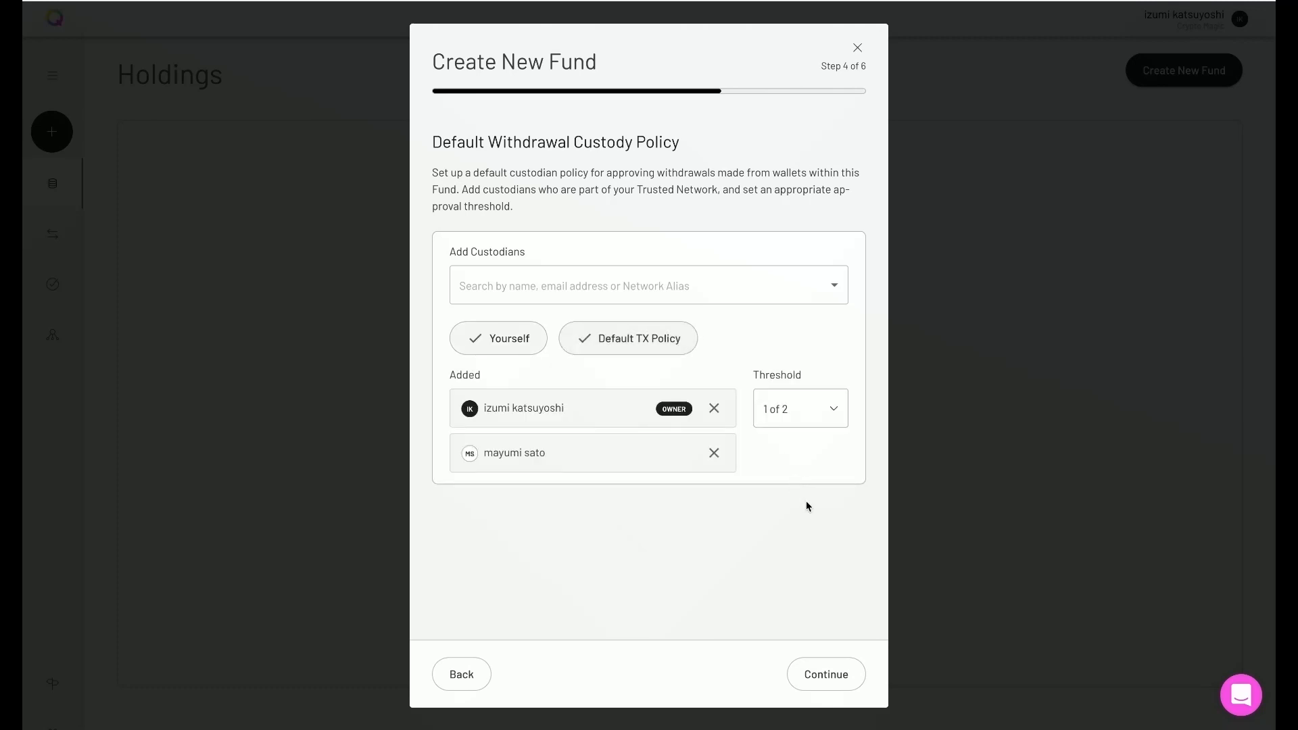
click(829, 674)
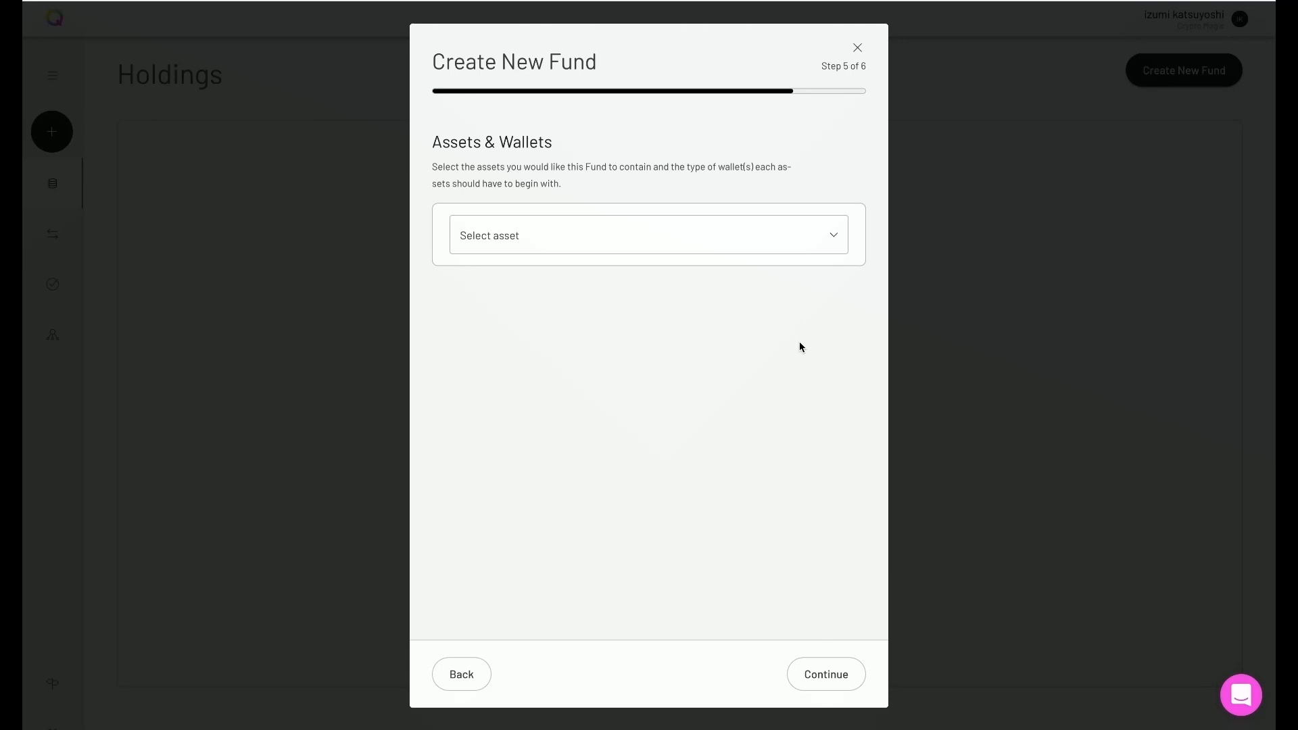
- Add Bitcoin as the fund's asset with a Standard type wallet named BTC wallet
click(797, 246)
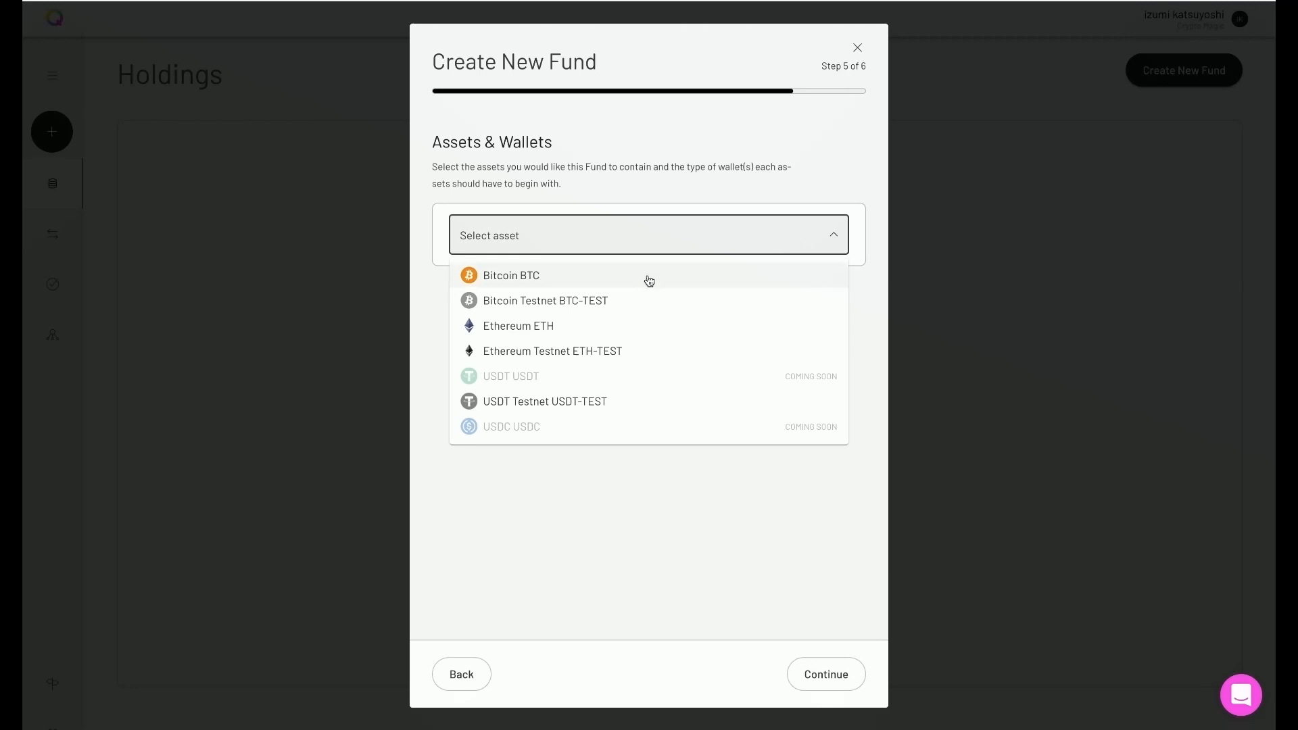
click(571, 276)
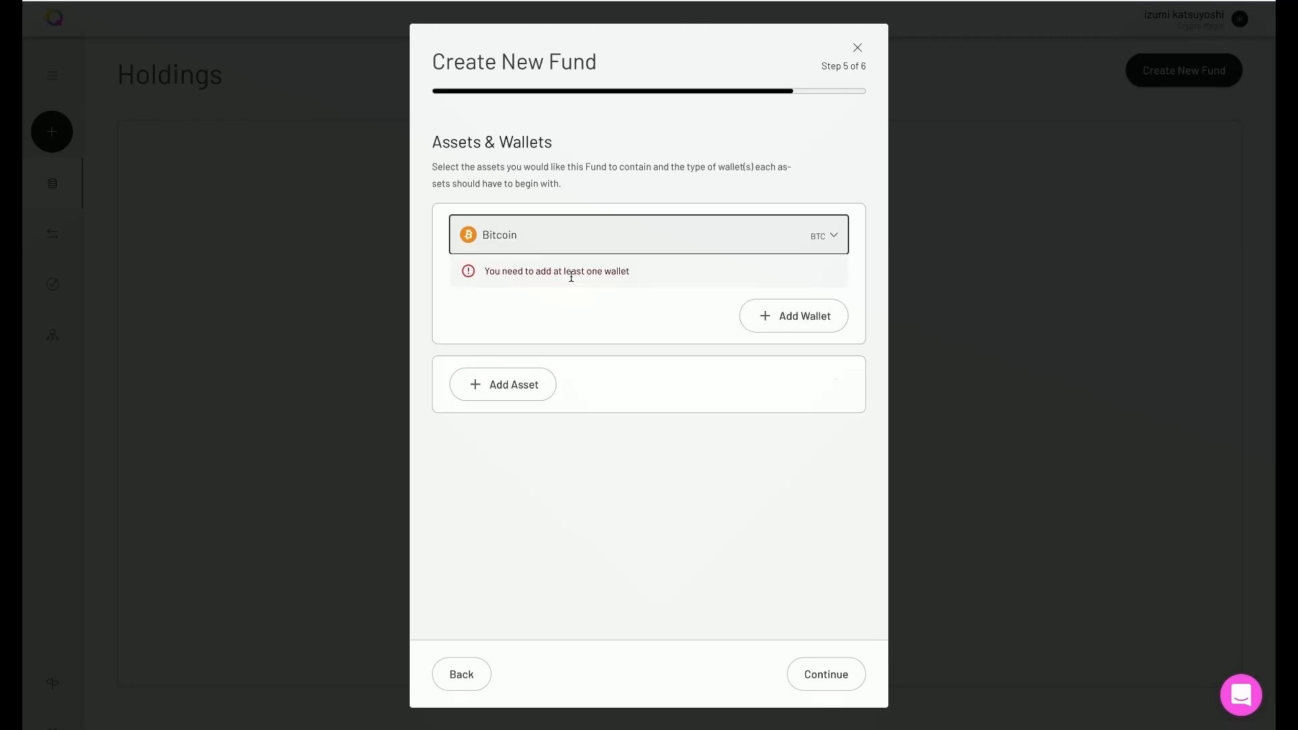
click(771, 319)
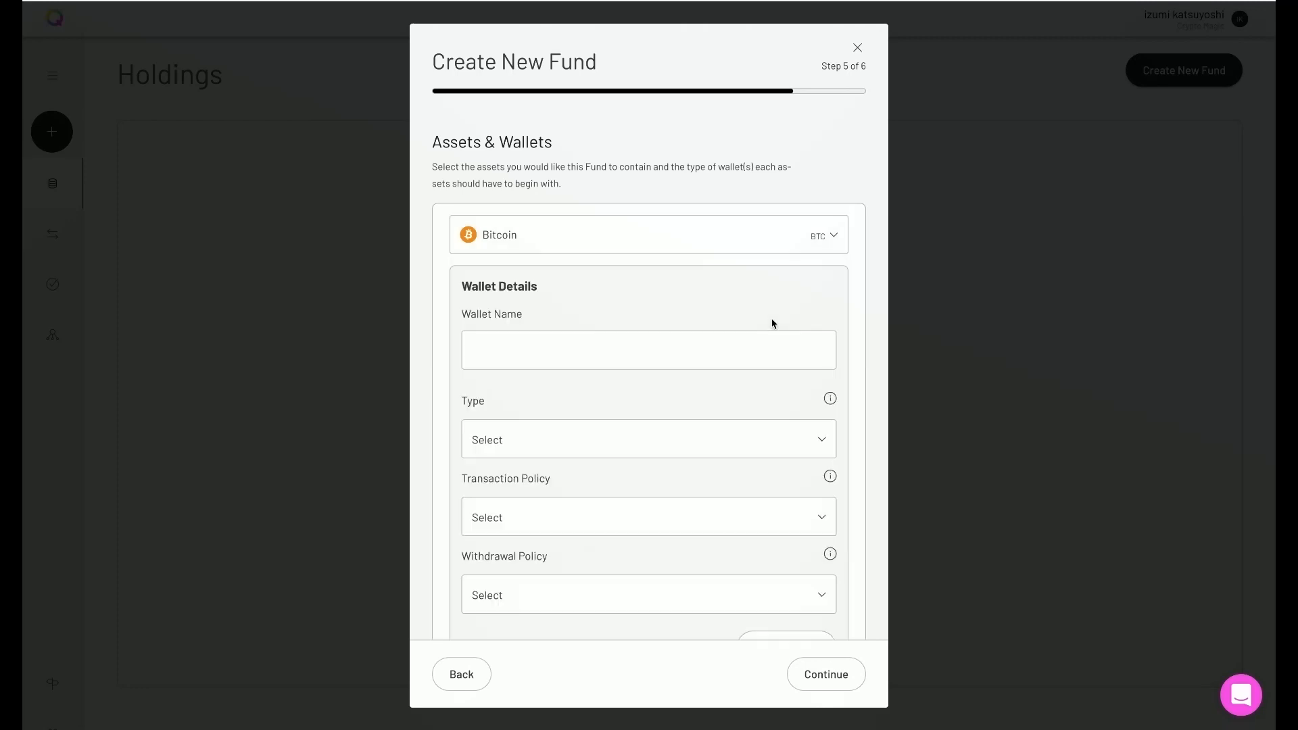
click(531, 351)
click(484, 390)
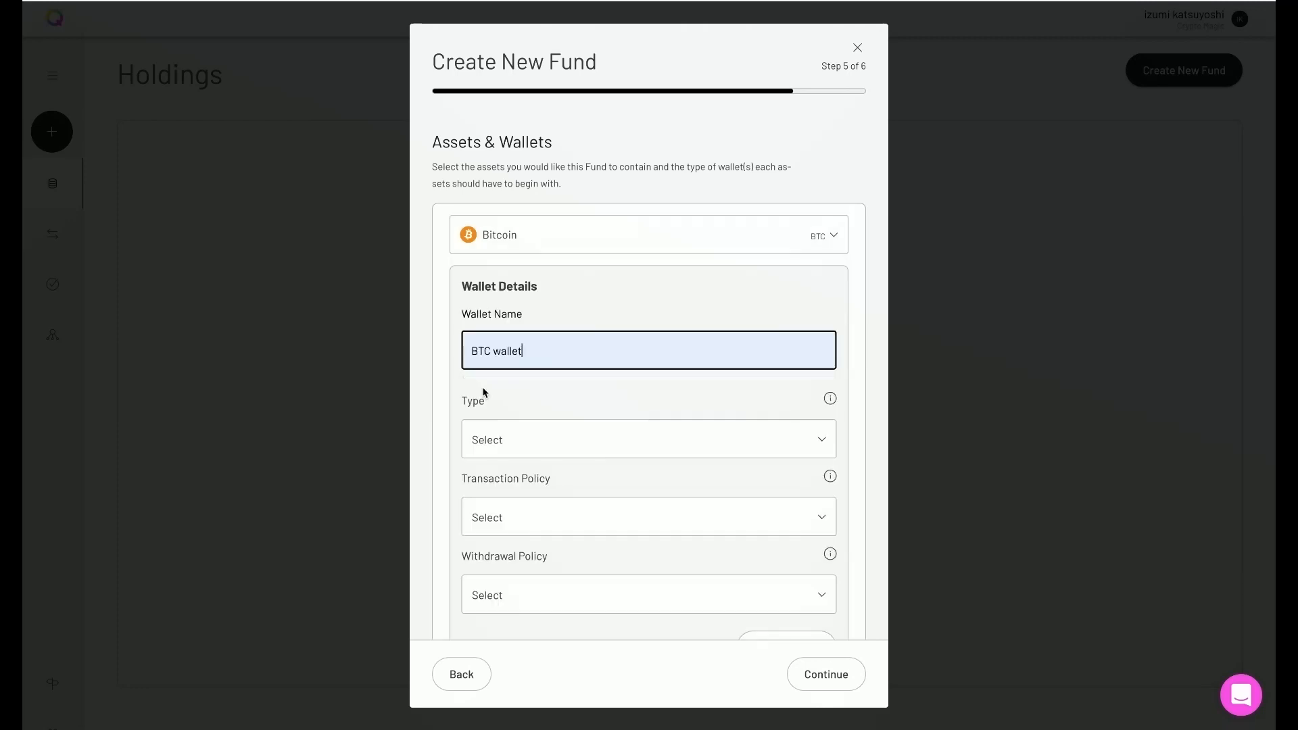
click(606, 442)
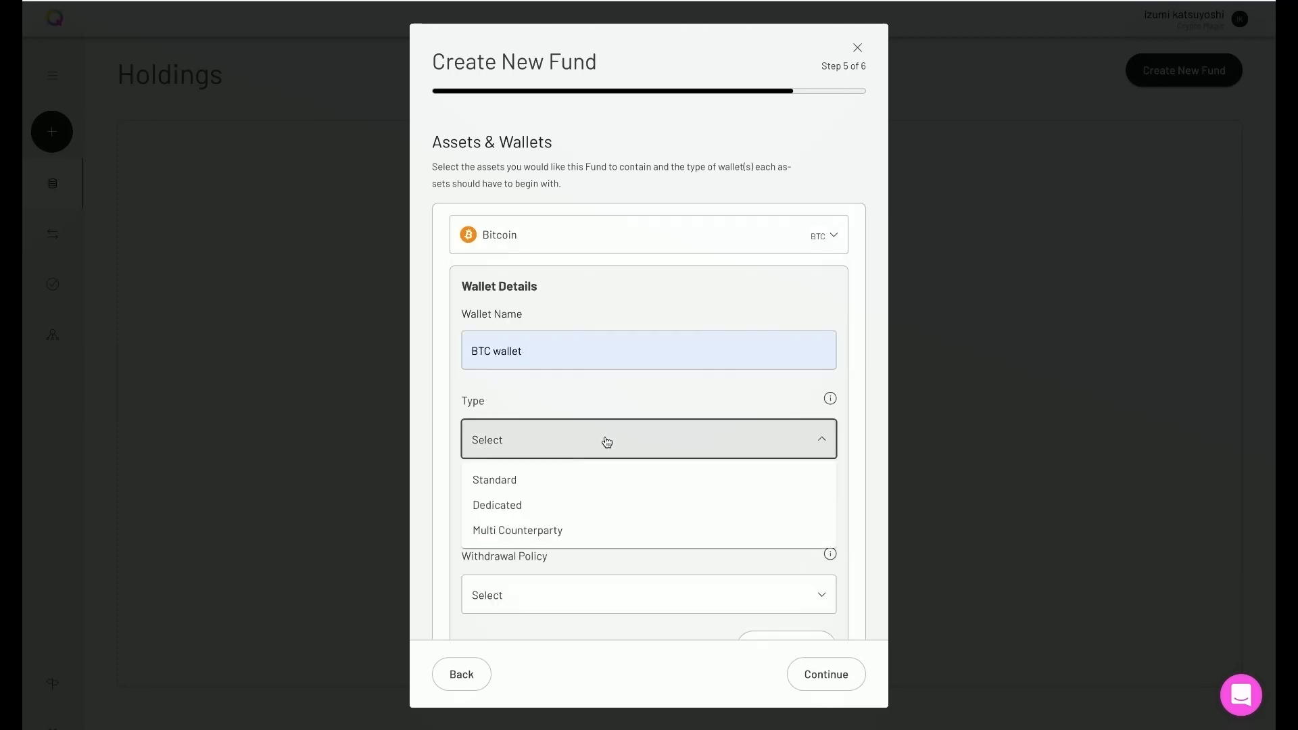
click(537, 481)
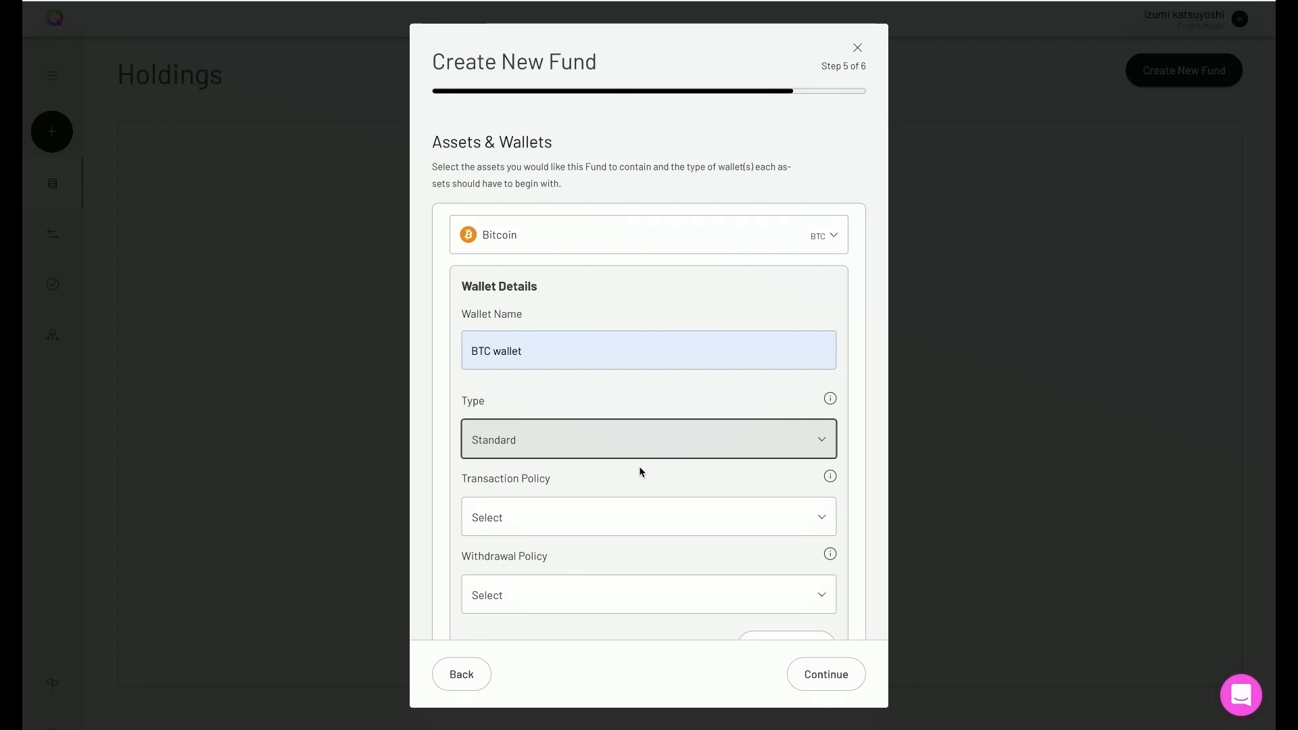
- Set both the transaction and withdrawal policies of the BTC wallet to Inherit and create the wallet
scroll(639, 466, down, 1)
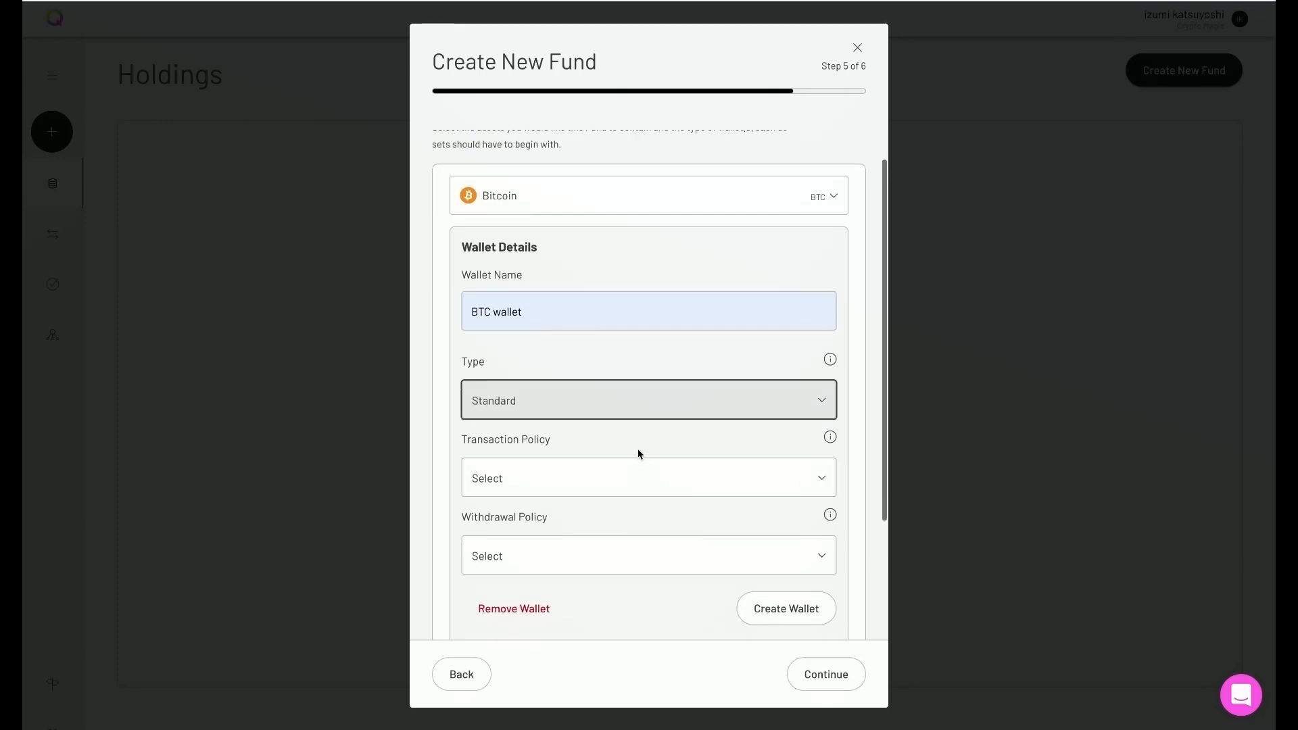
scroll(636, 466, down, 1)
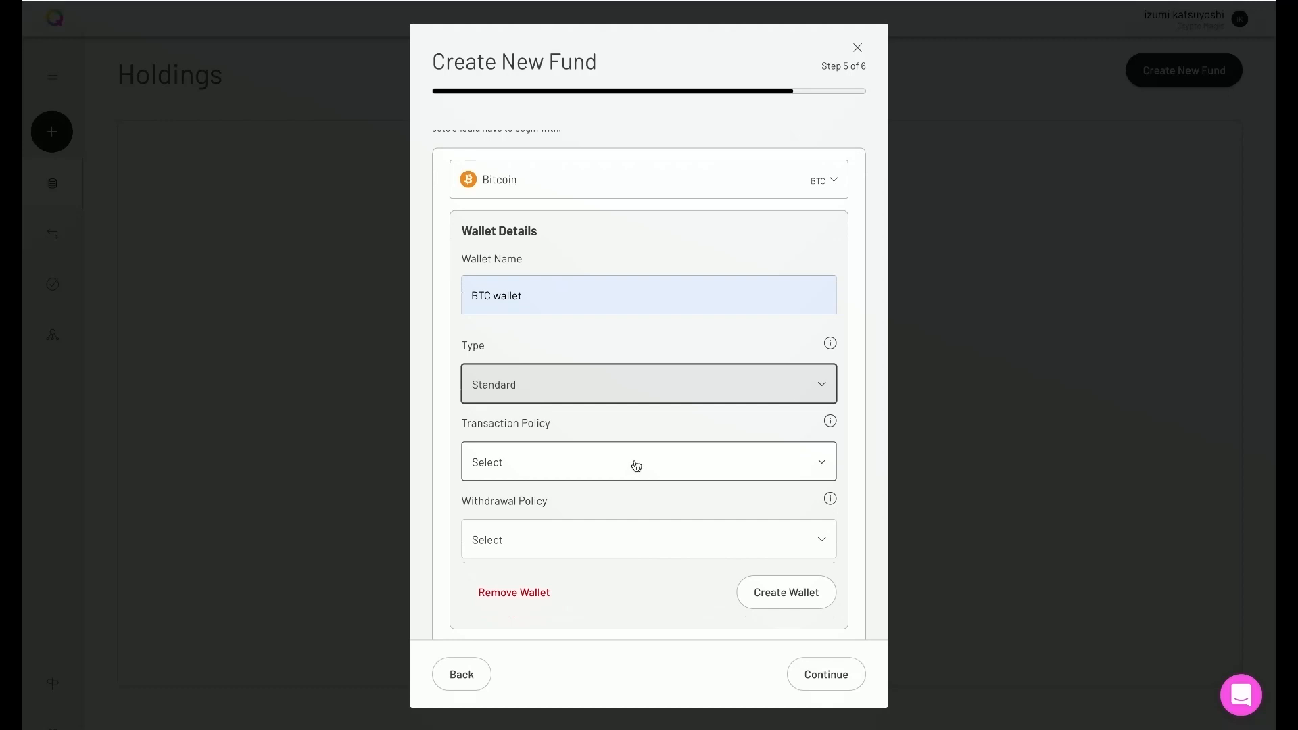
click(636, 466)
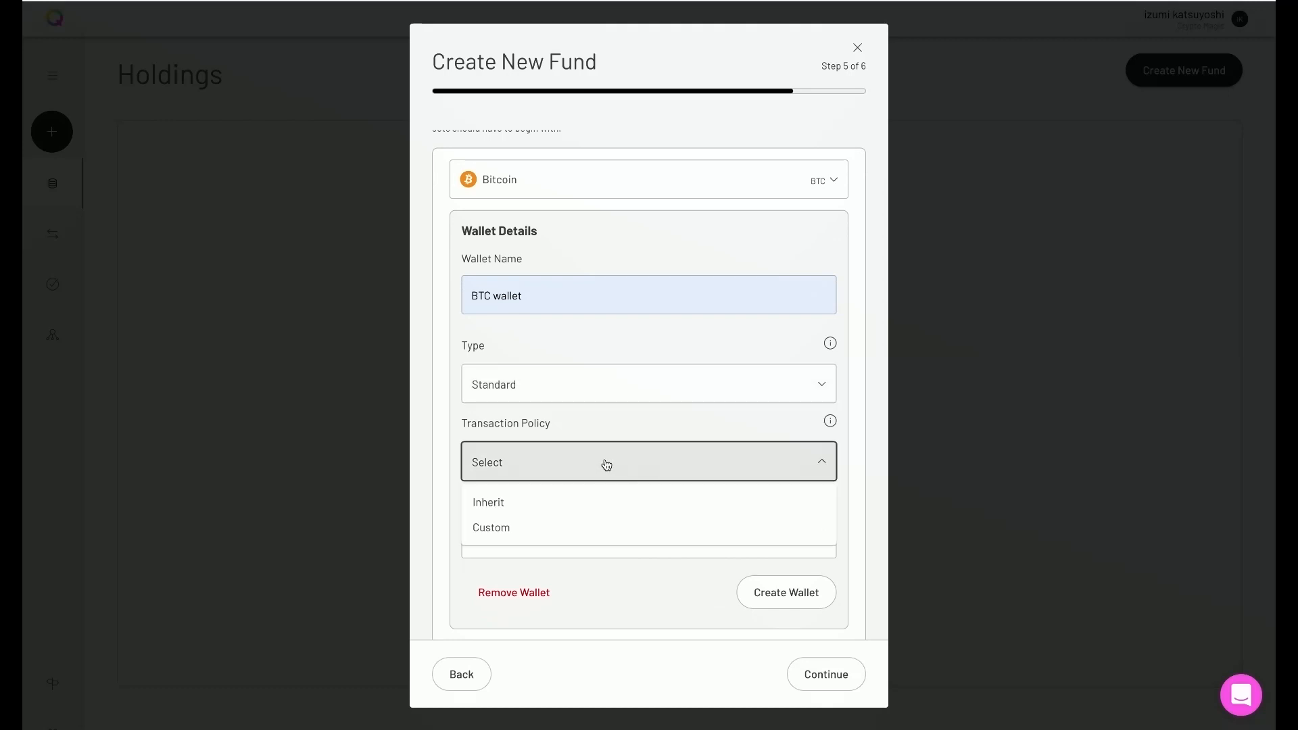
click(531, 499)
scroll(684, 385, down, 2)
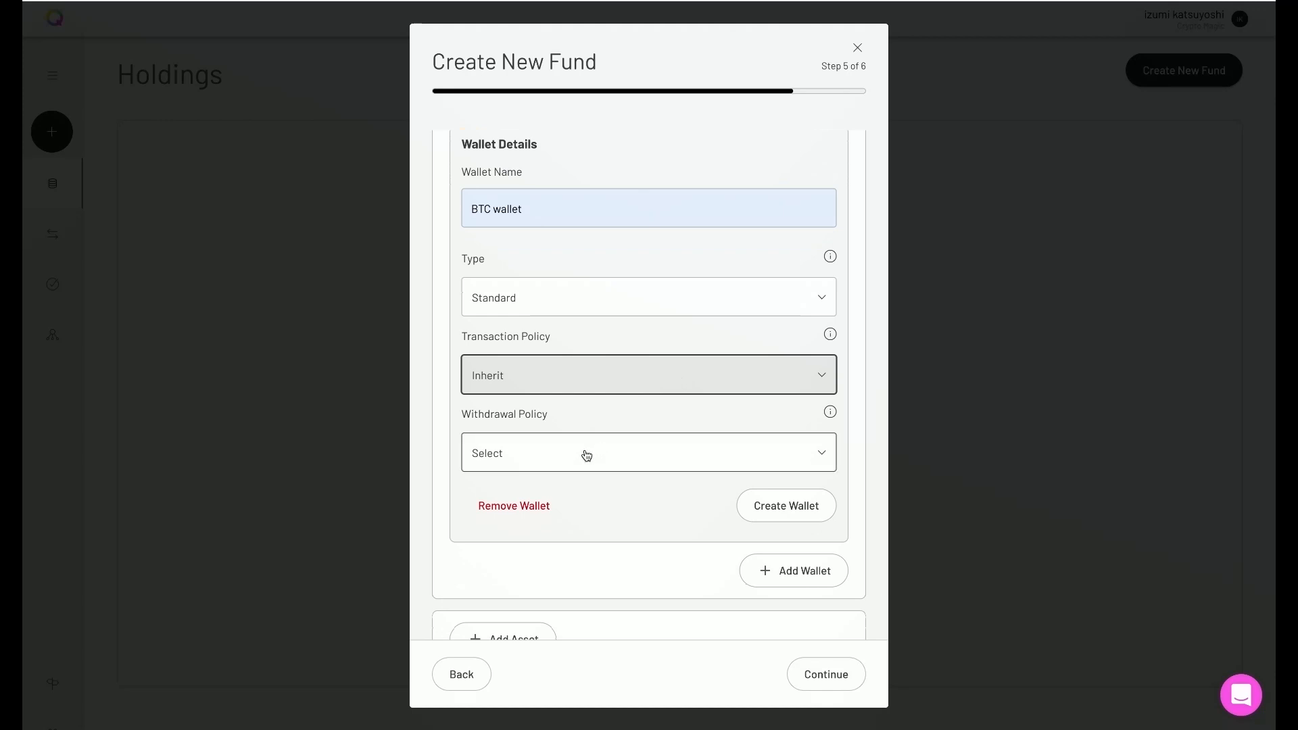
click(586, 455)
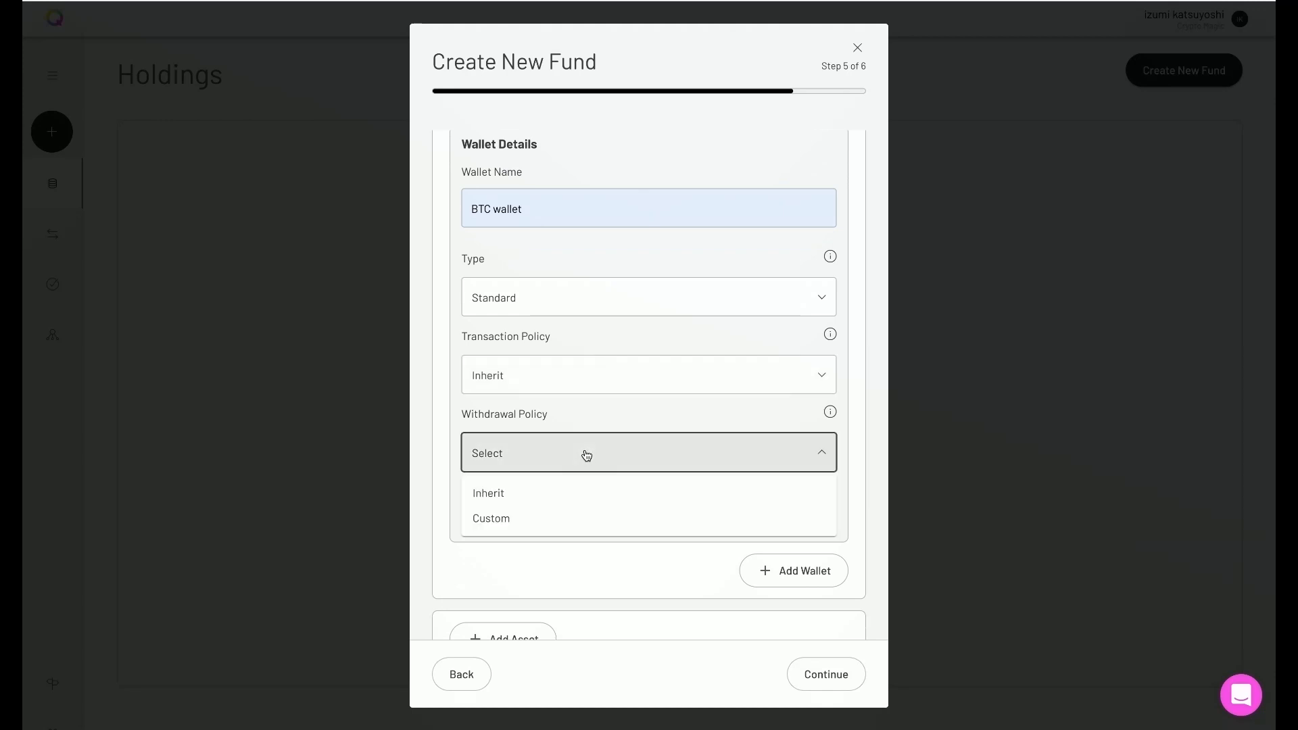
click(519, 490)
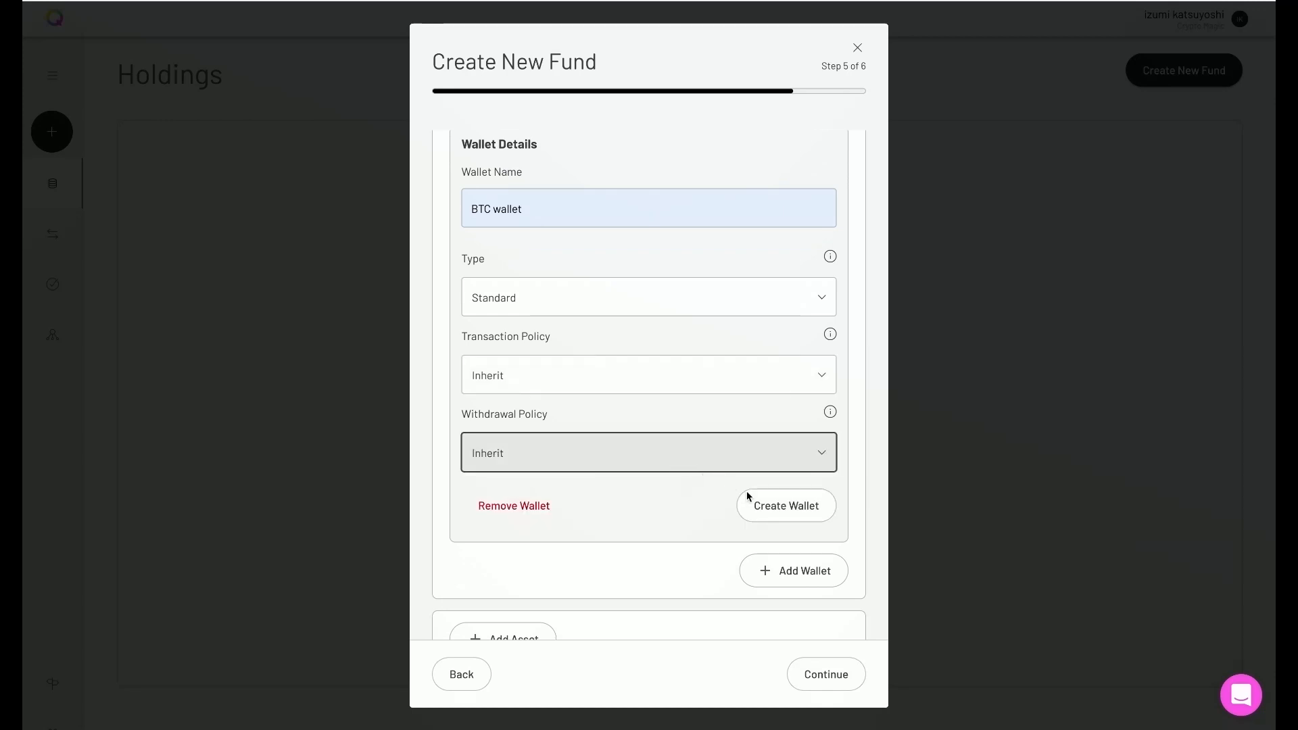
click(766, 512)
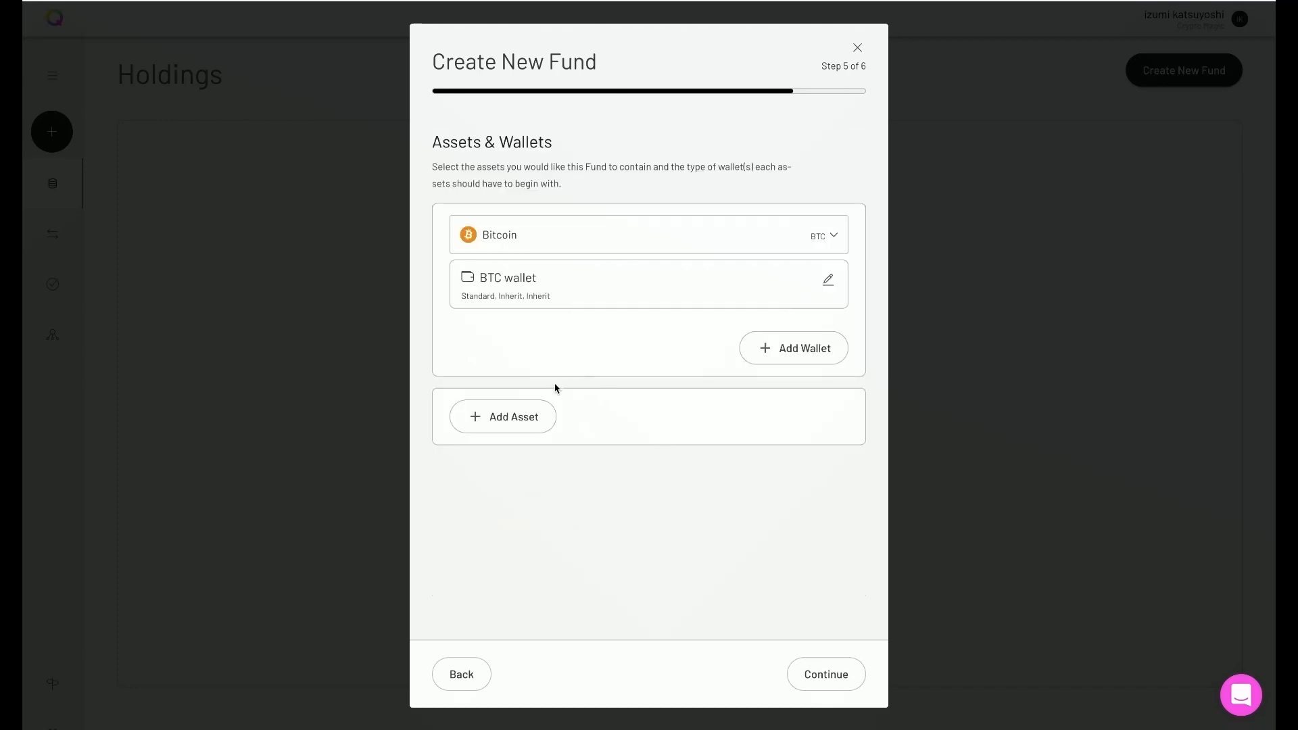
- Add Ethereum as a second asset with a Standard type wallet named My eth wallet
click(495, 416)
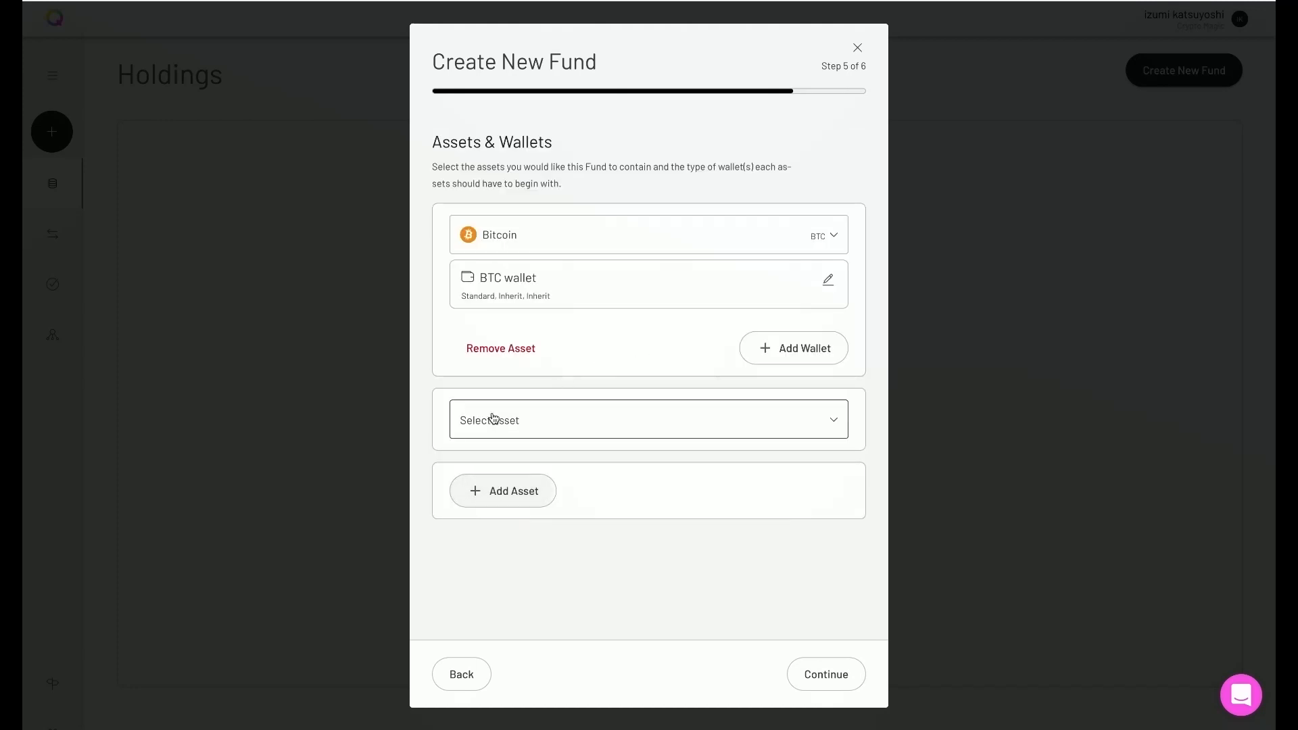
click(508, 426)
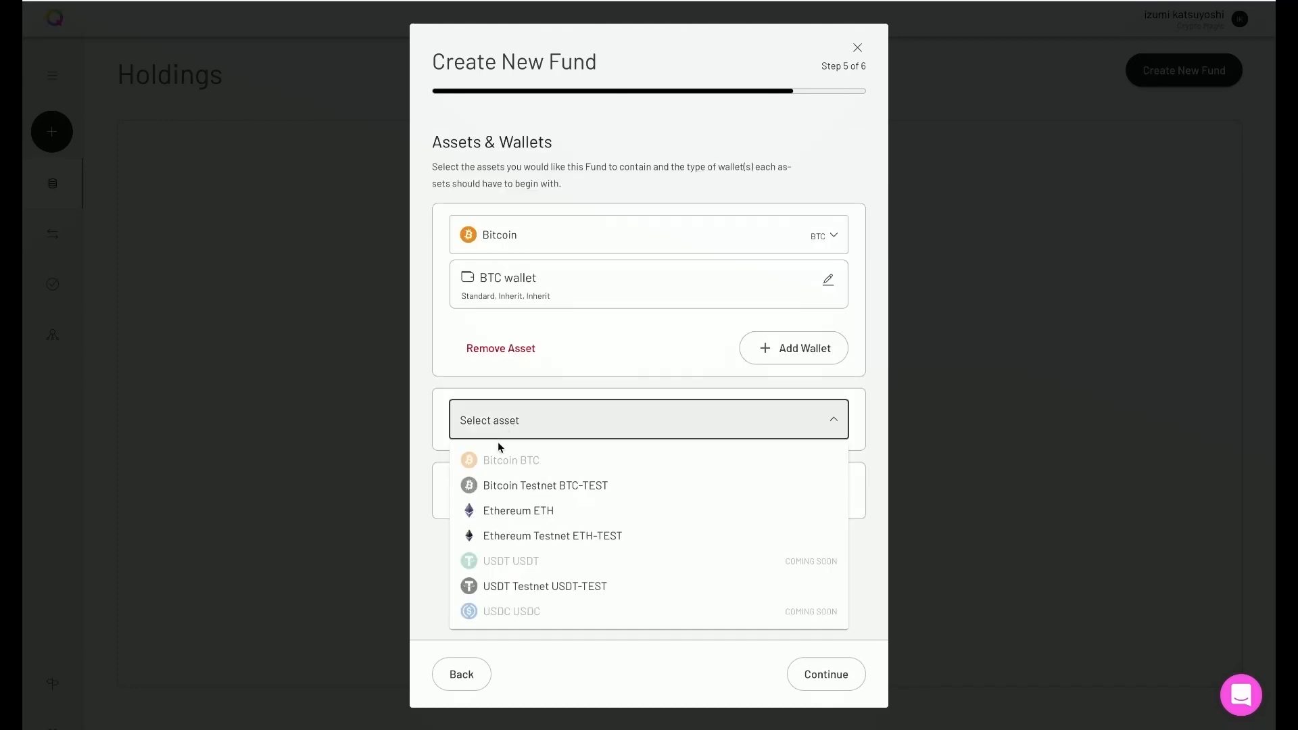
click(514, 510)
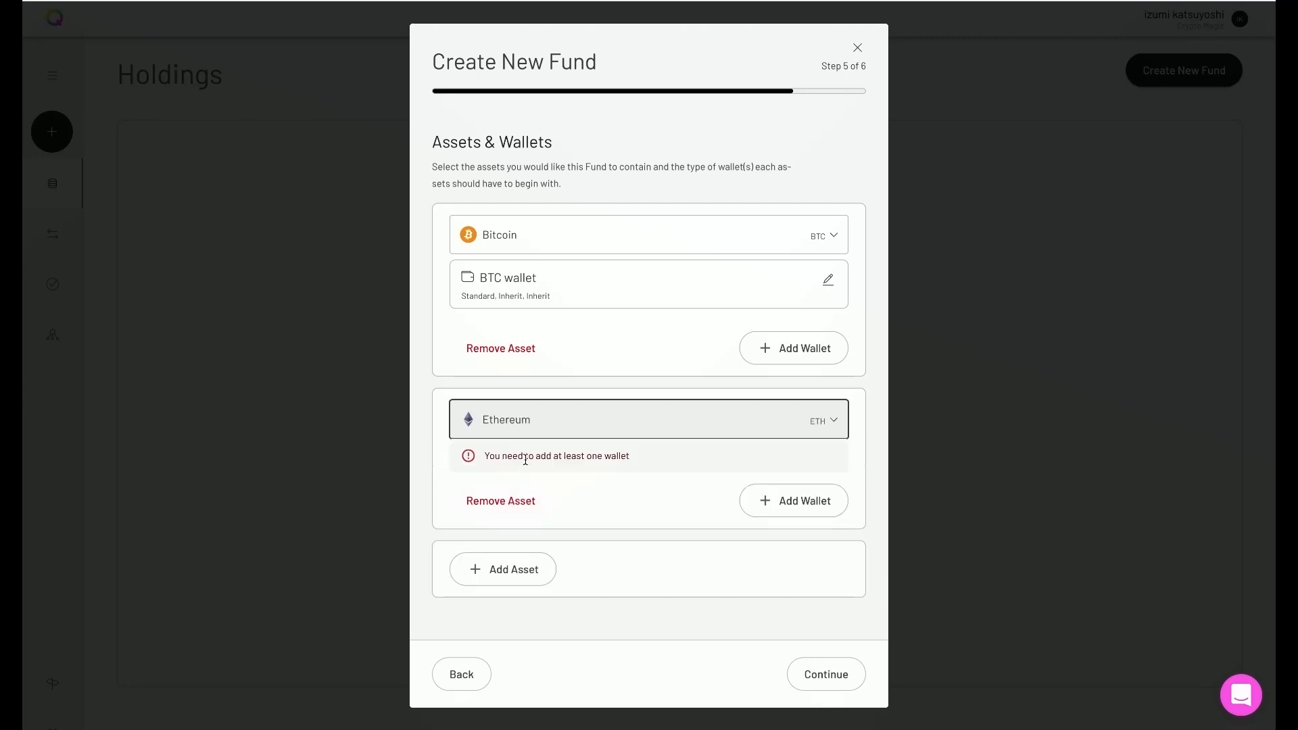
click(771, 501)
click(499, 531)
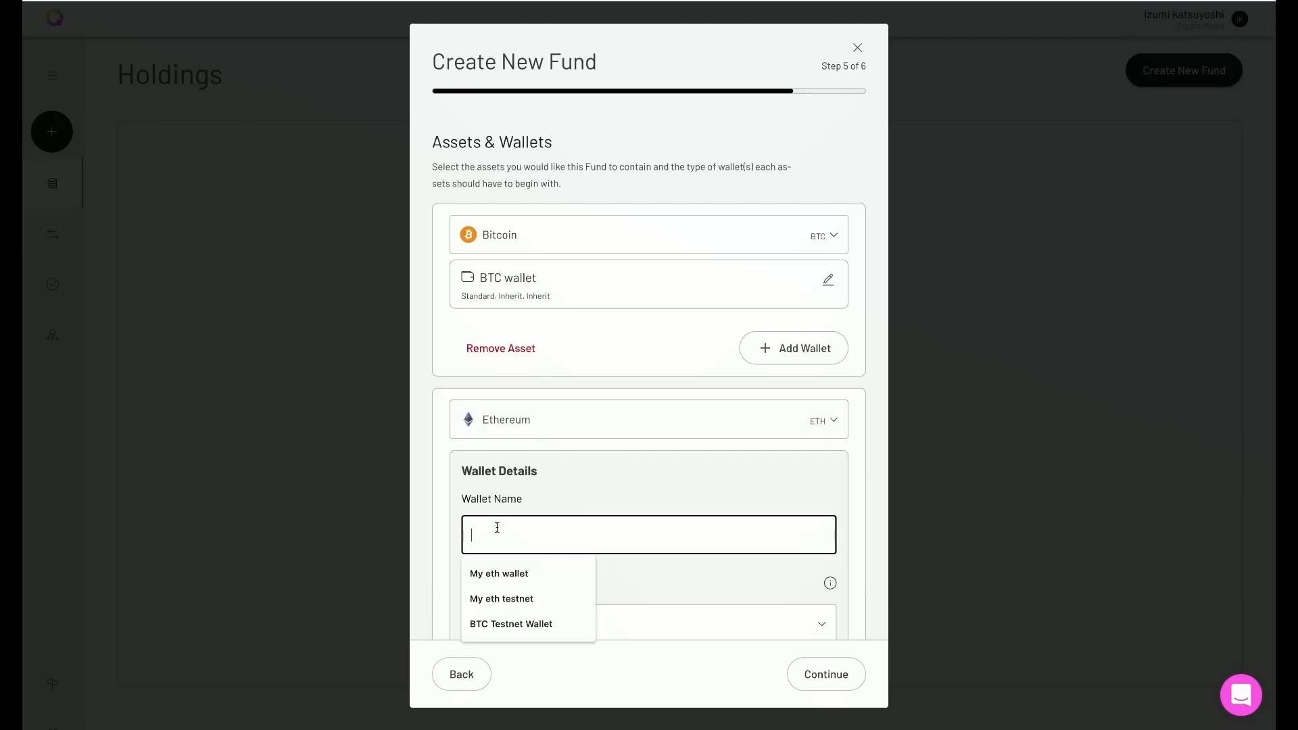
click(501, 571)
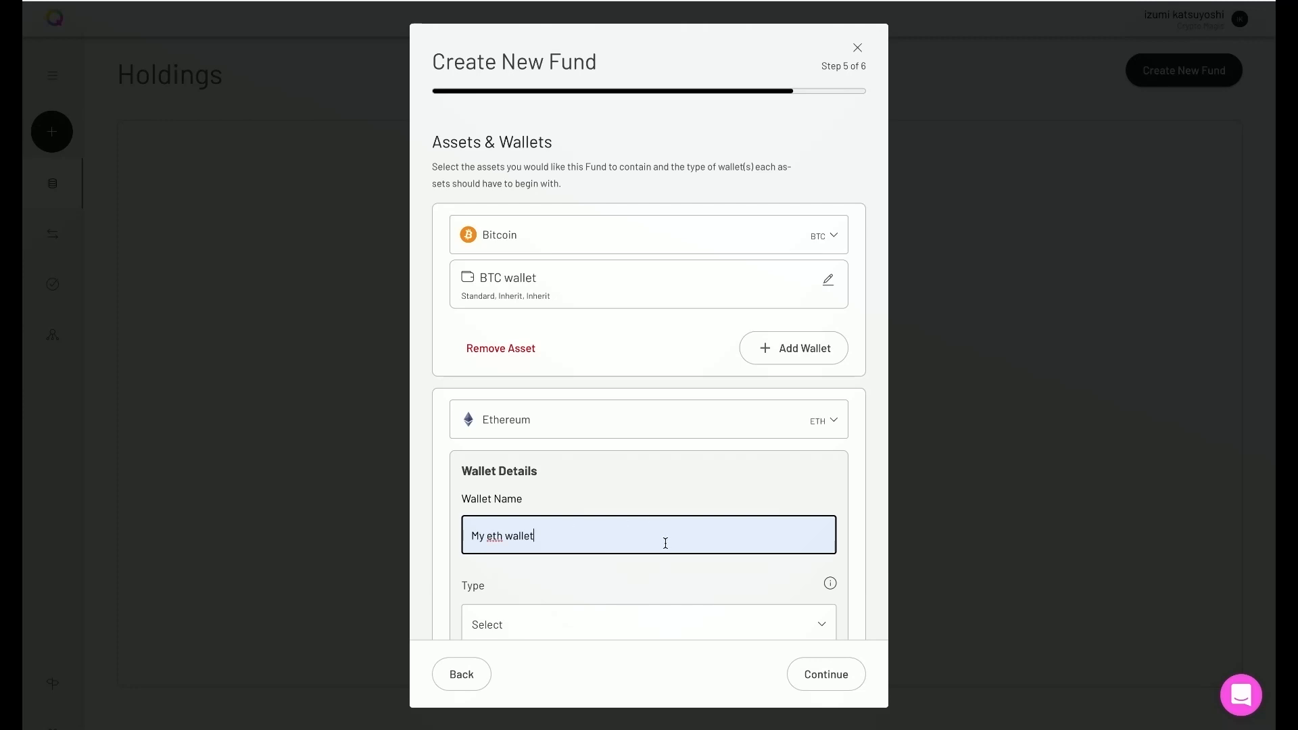
scroll(703, 571, down, 1)
click(802, 567)
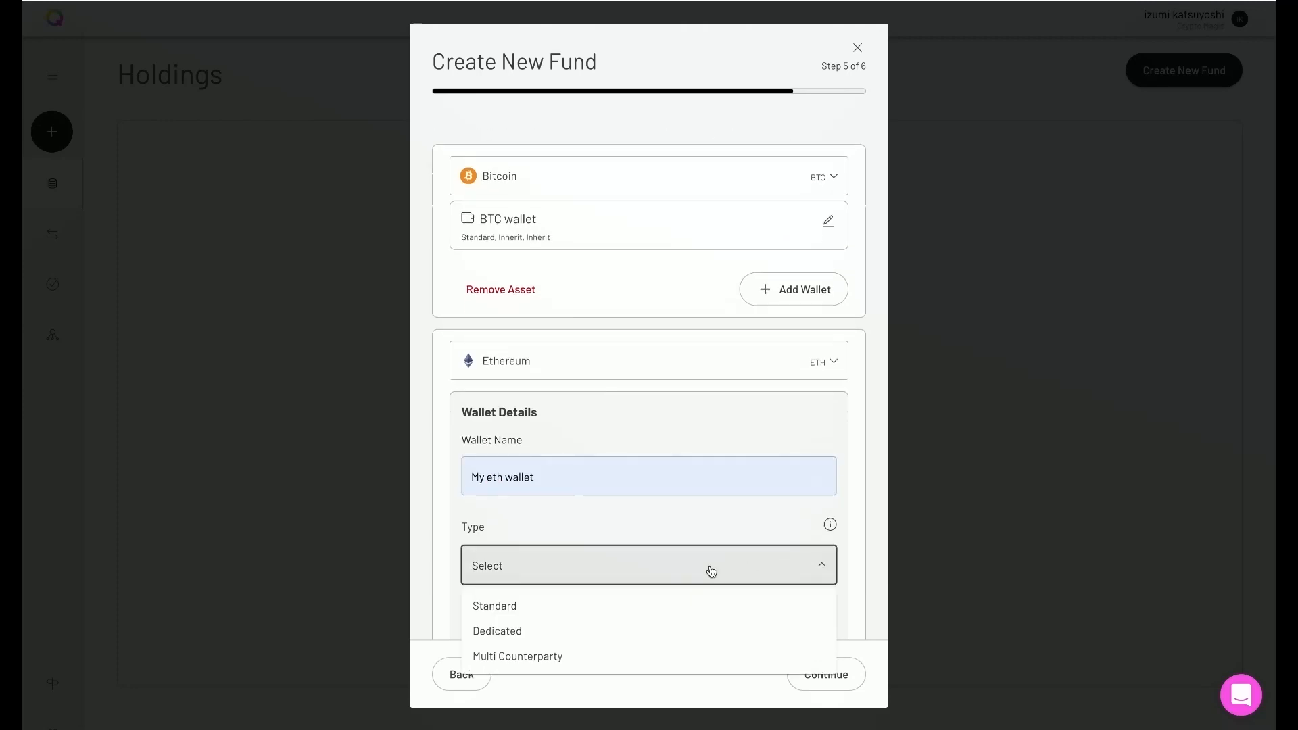
click(519, 613)
- Set the Ethereum wallet's transaction policy to Inherit and its withdrawal policy to Custom
scroll(521, 601, down, 2)
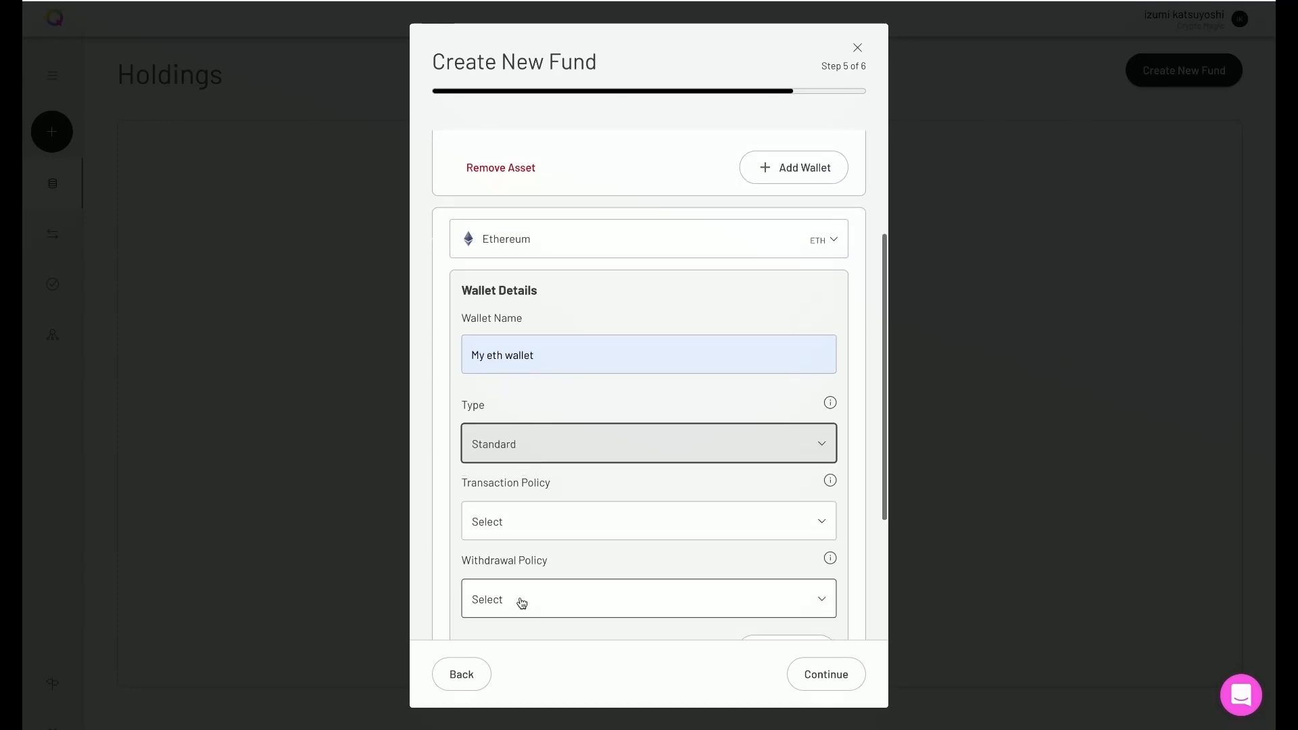
click(541, 530)
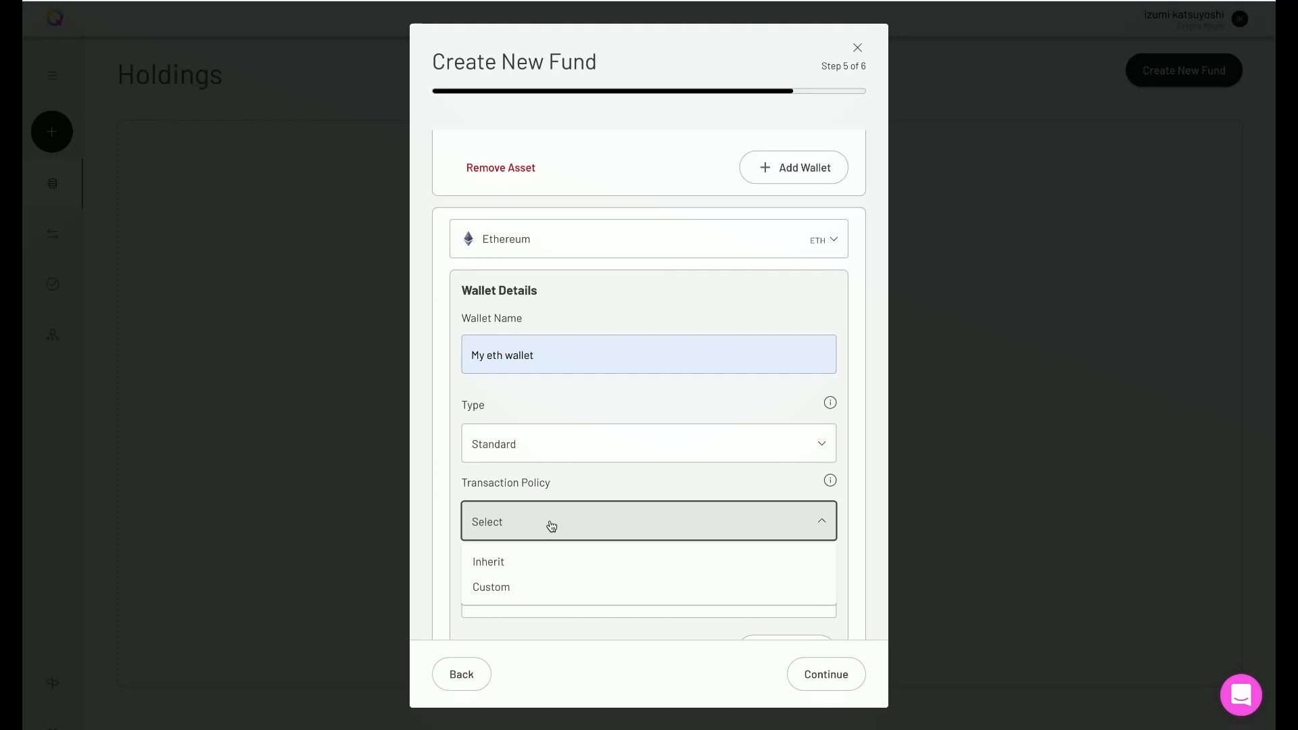
click(513, 562)
scroll(536, 496, down, 2)
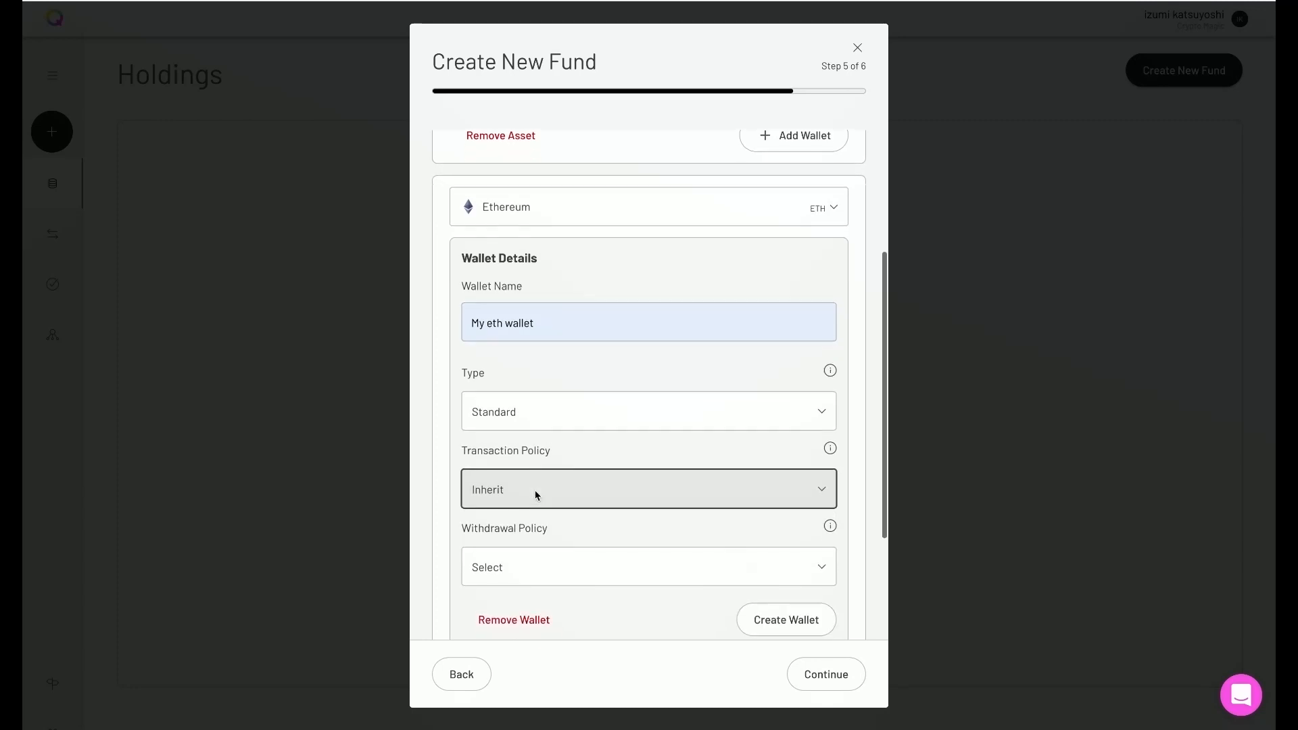
scroll(536, 494, down, 3)
click(535, 477)
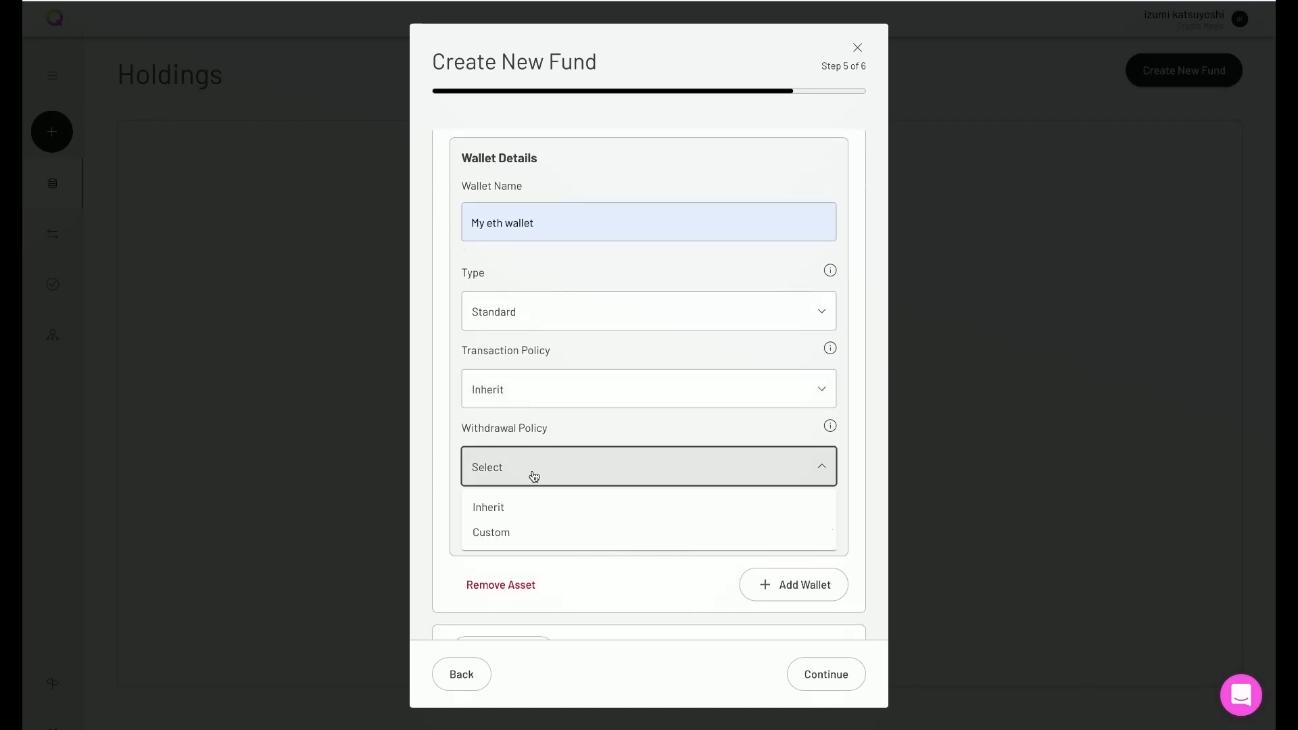
click(516, 533)
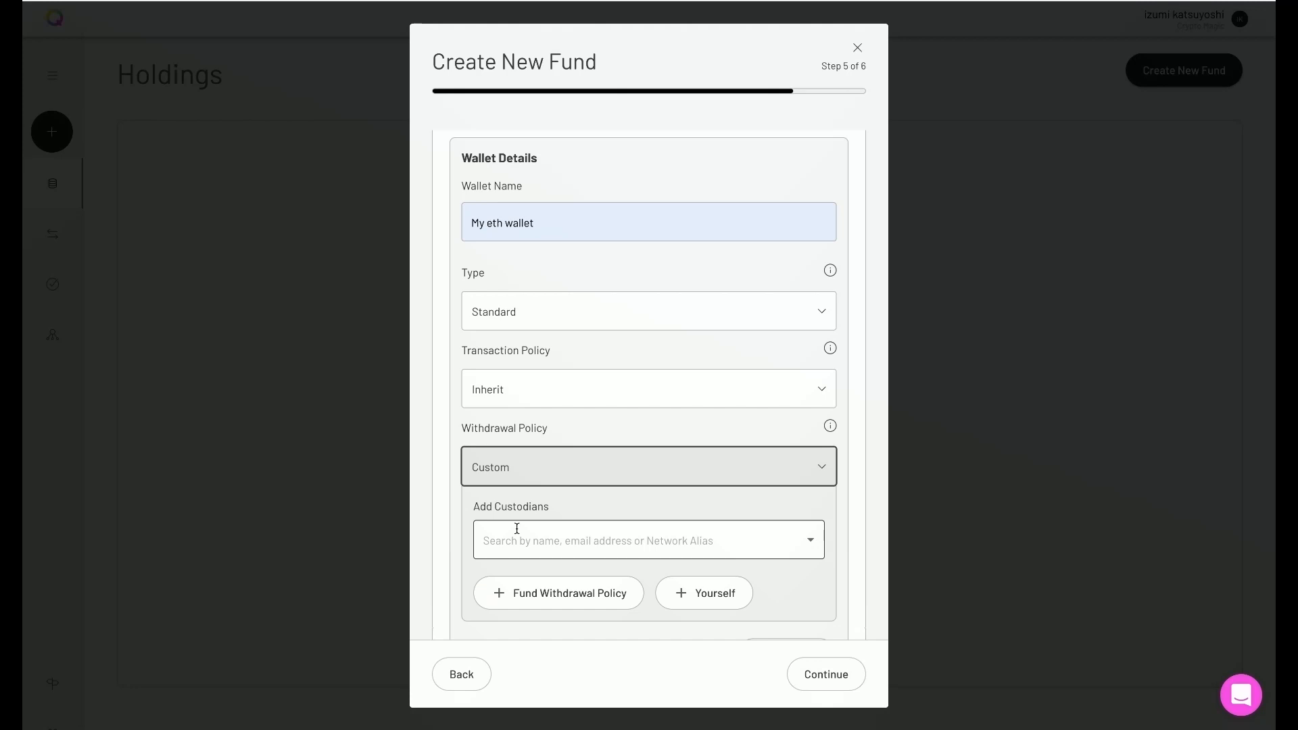
- Add both members as withdrawal custodians of the Ethereum wallet with a 2 of 2 threshold, and create the wallet
scroll(548, 498, down, 1)
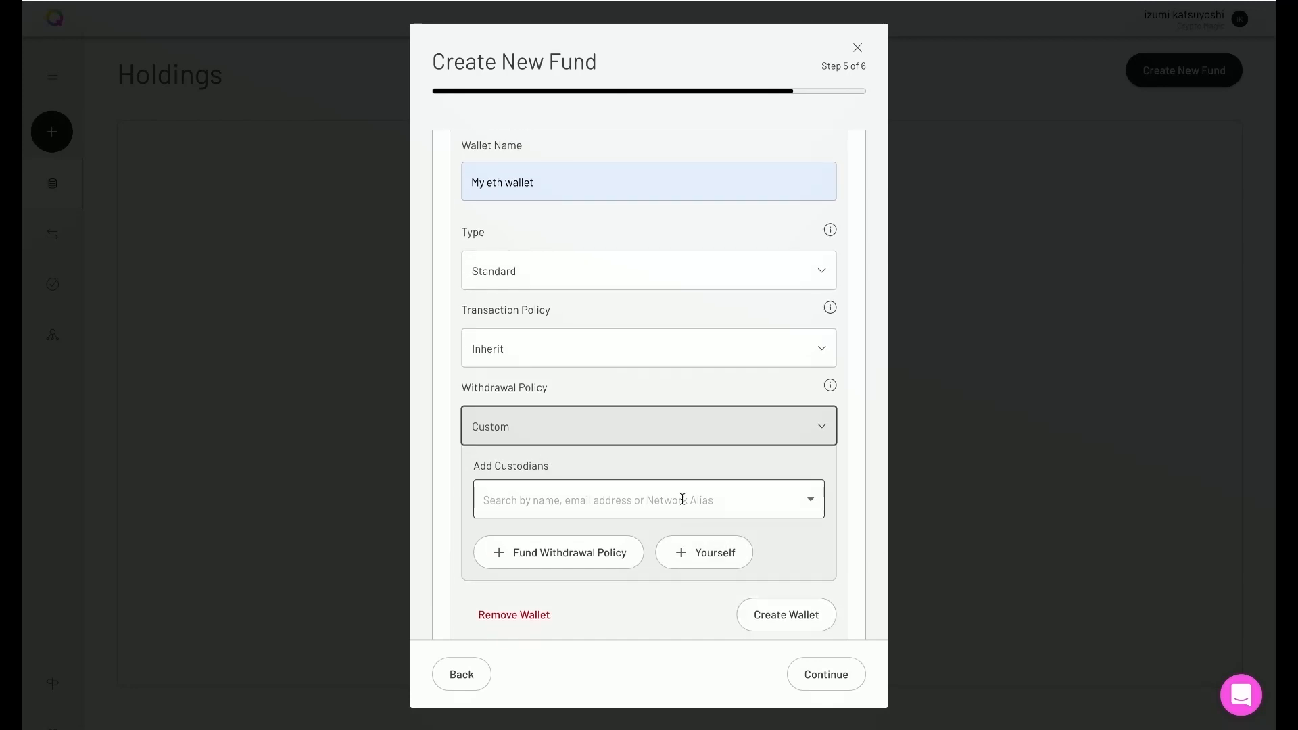
click(797, 501)
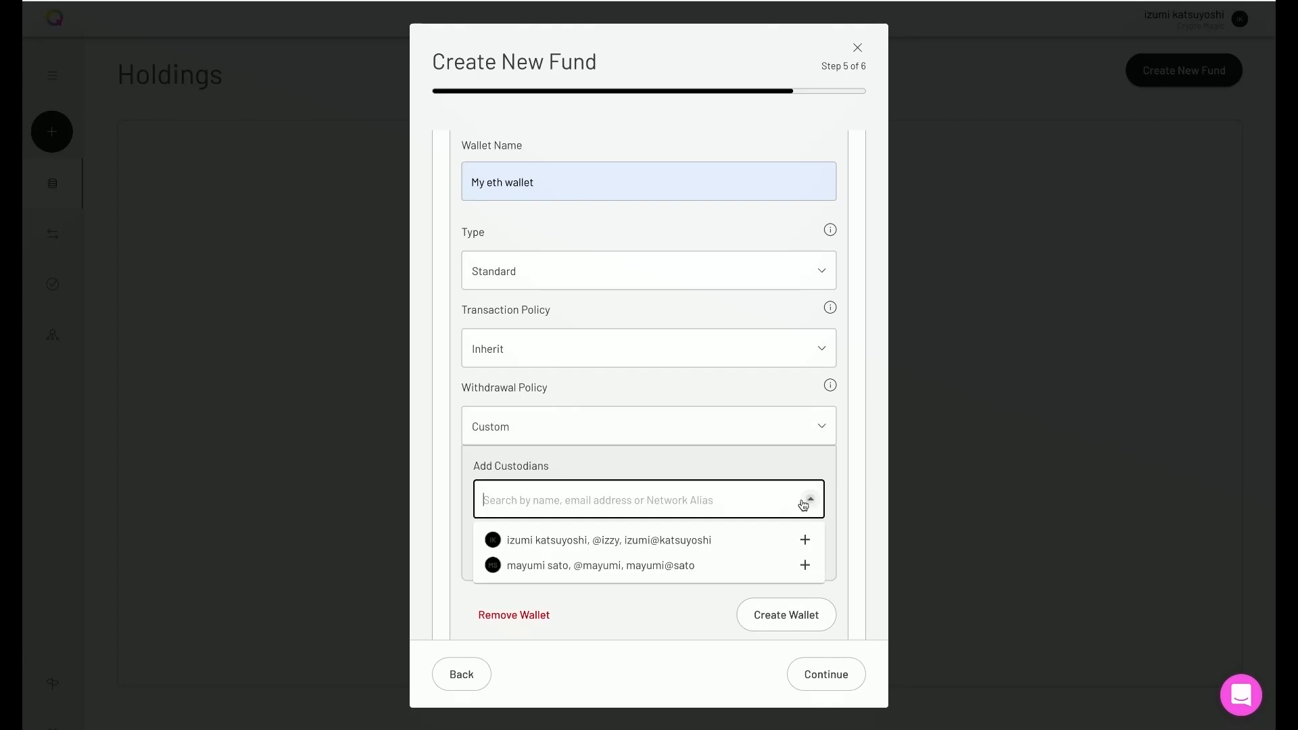
click(556, 551)
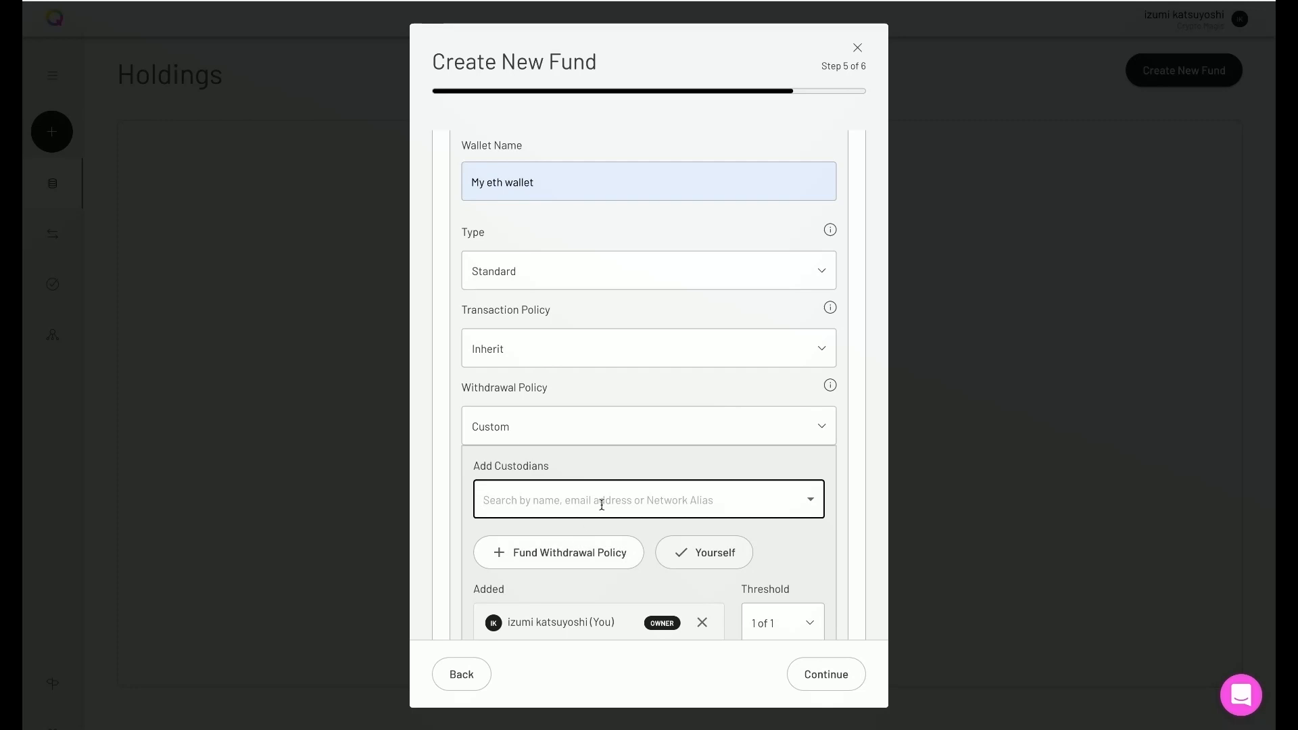
click(809, 500)
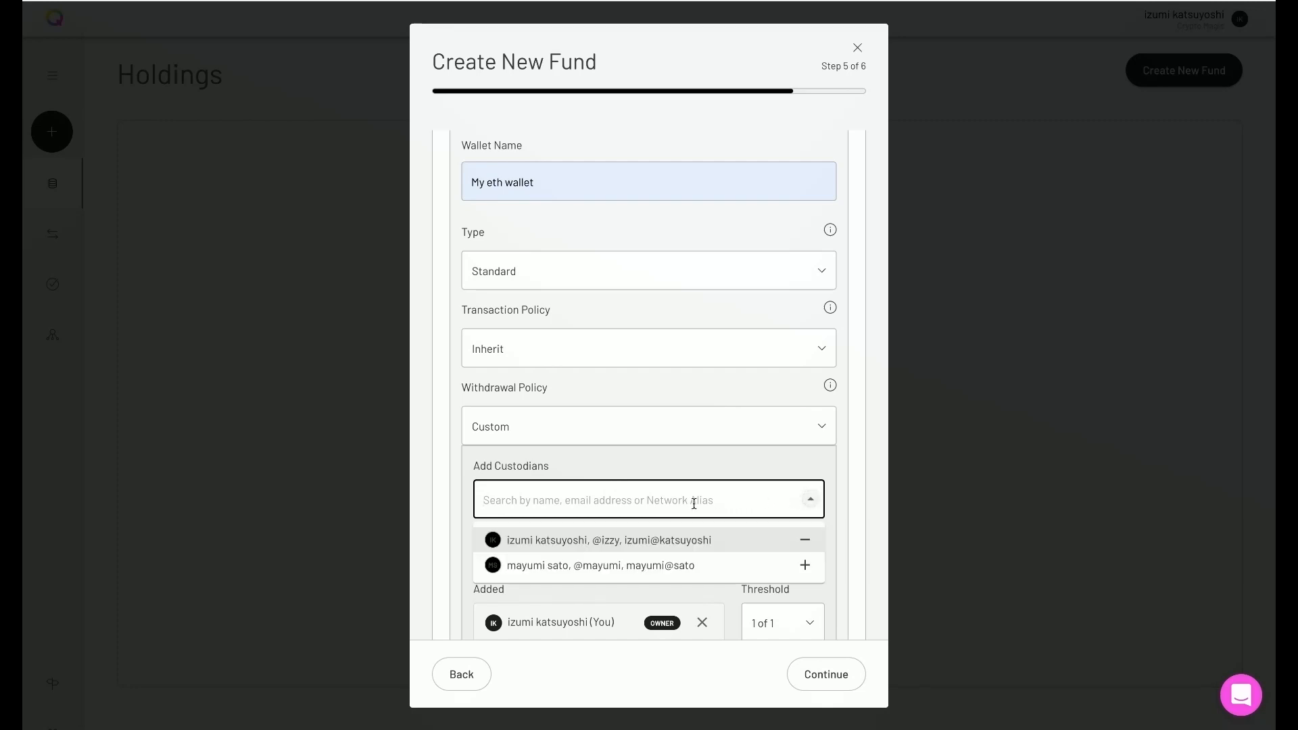
click(606, 570)
scroll(654, 525, down, 2)
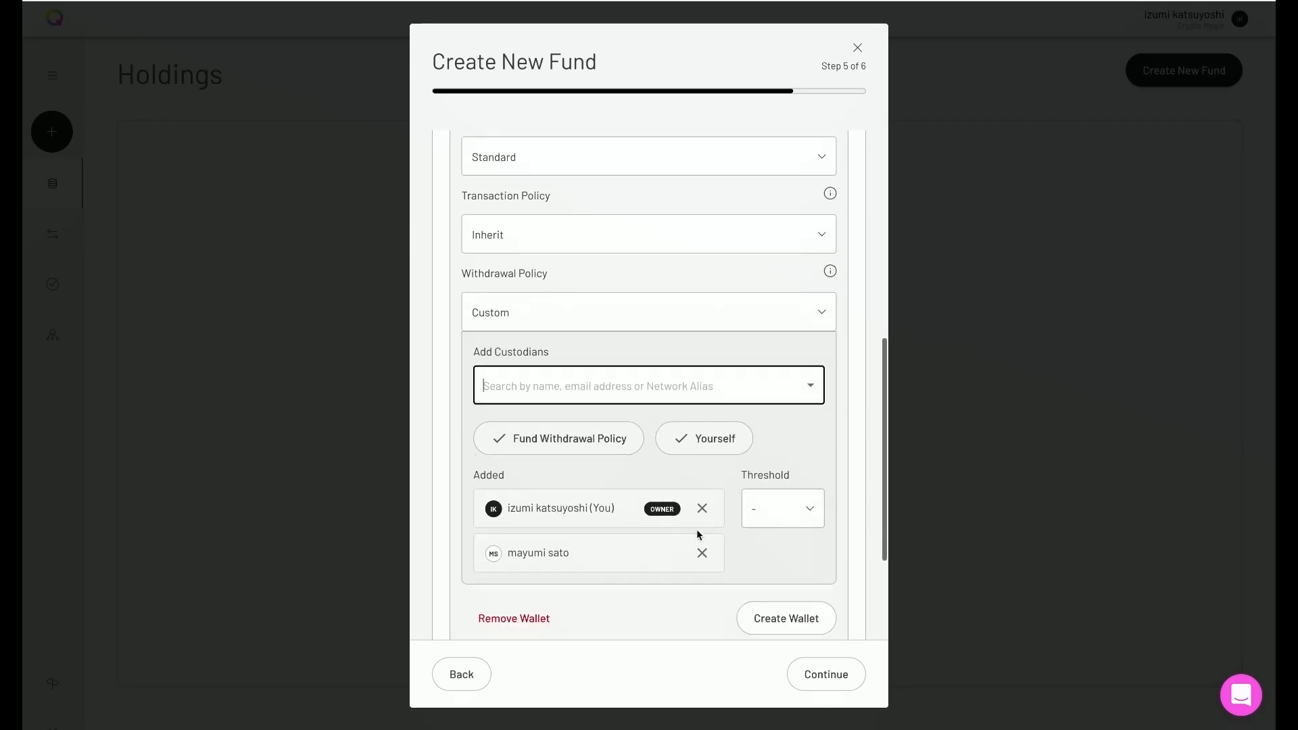
click(797, 516)
click(774, 579)
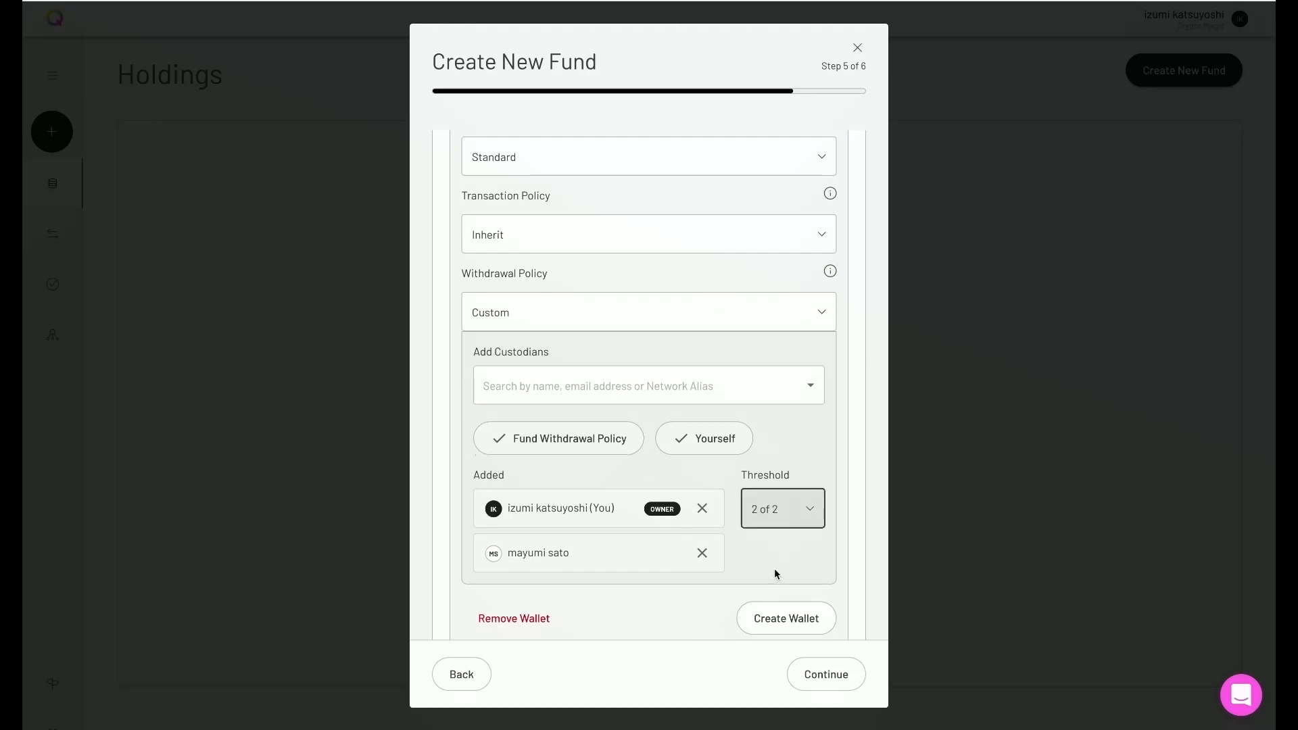
scroll(803, 593, down, 2)
click(784, 528)
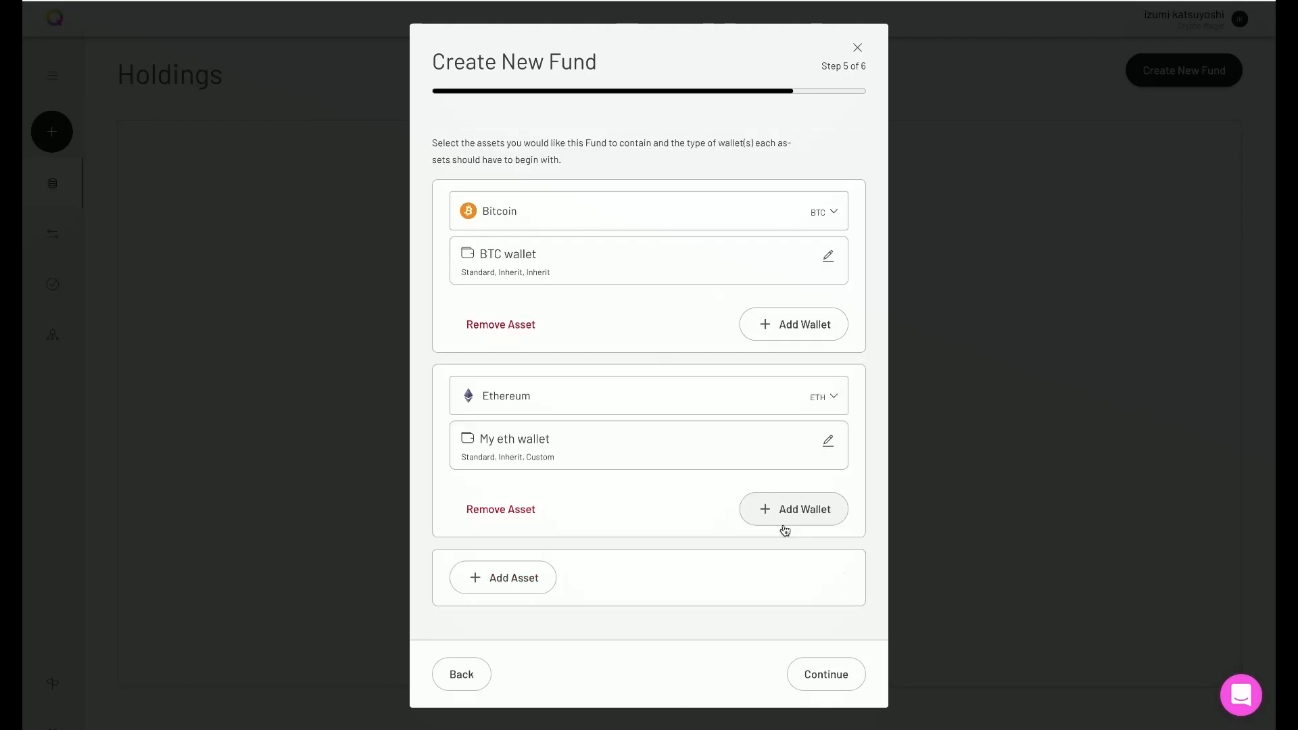
- Add USDT Testnet as a third asset and start a wallet for it named USDT Testnet
click(501, 579)
click(567, 588)
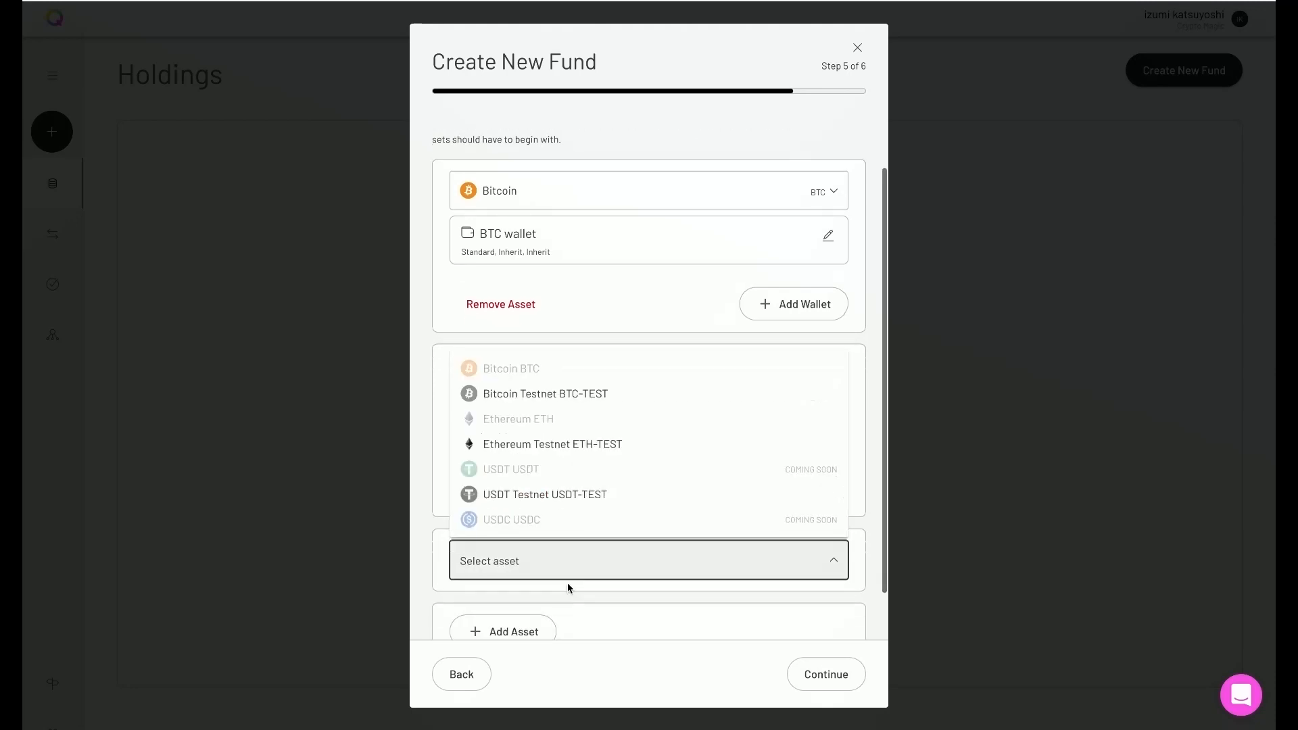
click(566, 497)
scroll(565, 498, down, 1)
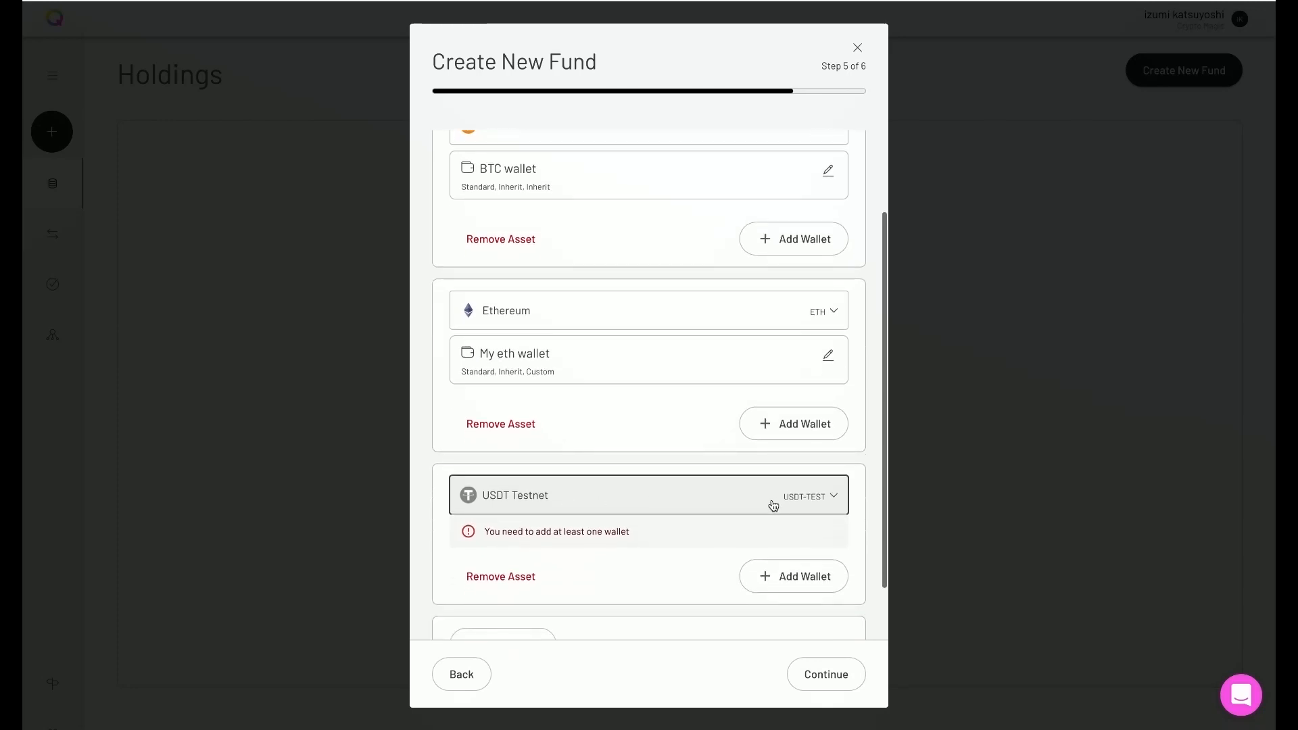
click(798, 574)
scroll(581, 564, down, 1)
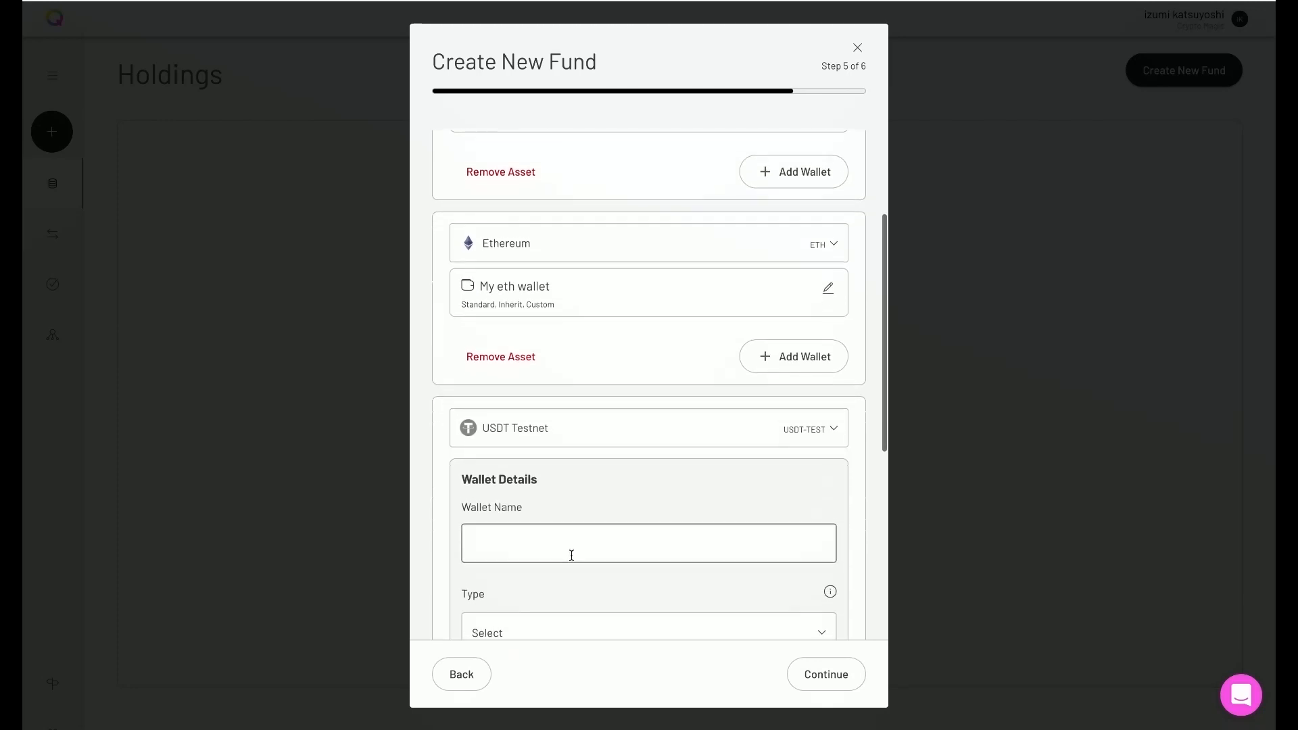
click(567, 550)
click(512, 573)
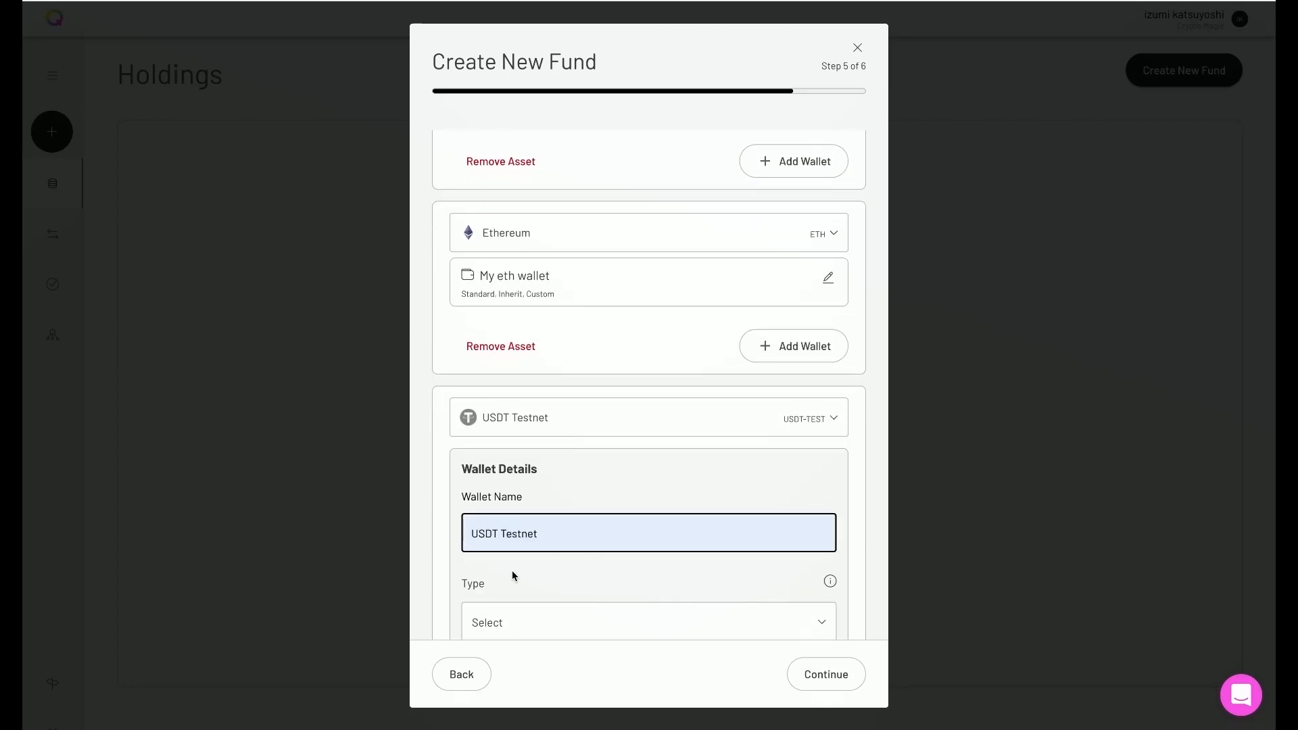
- Set the type of the USDT Testnet wallet to Standard
scroll(581, 519, down, 1)
scroll(581, 519, down, 1)
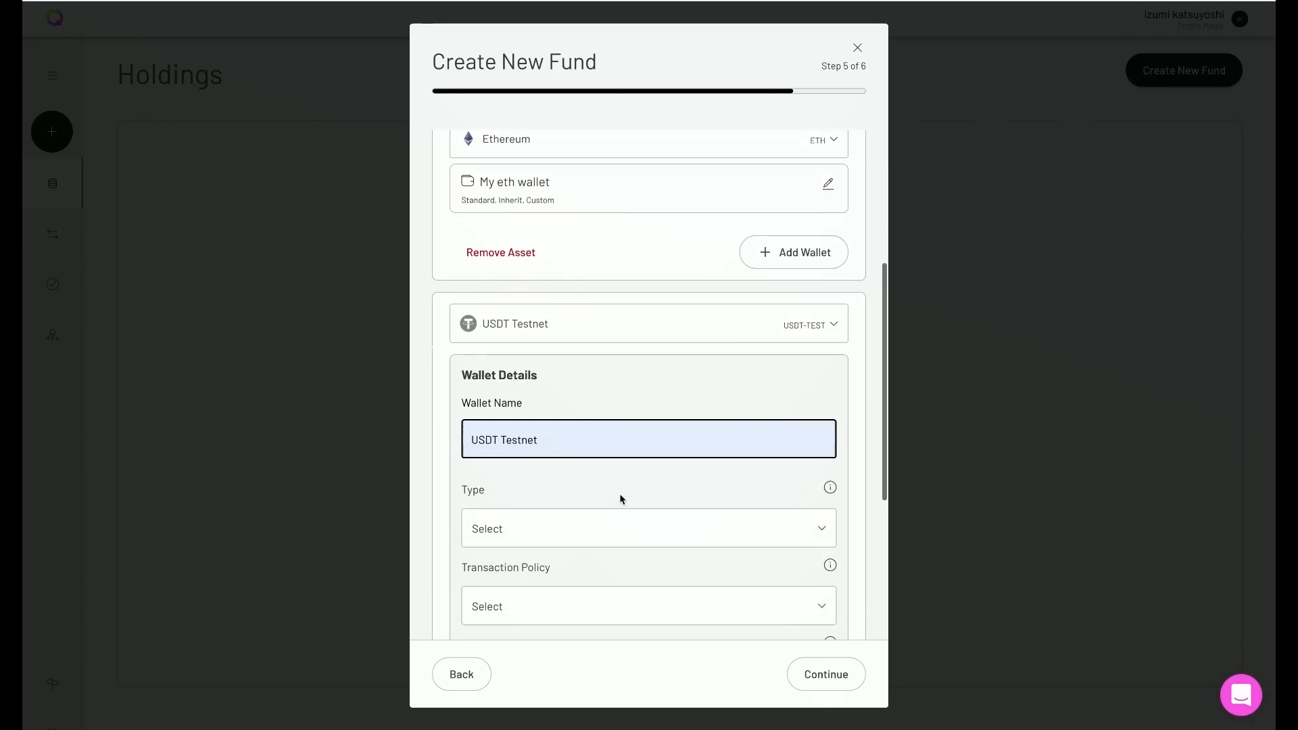
click(603, 537)
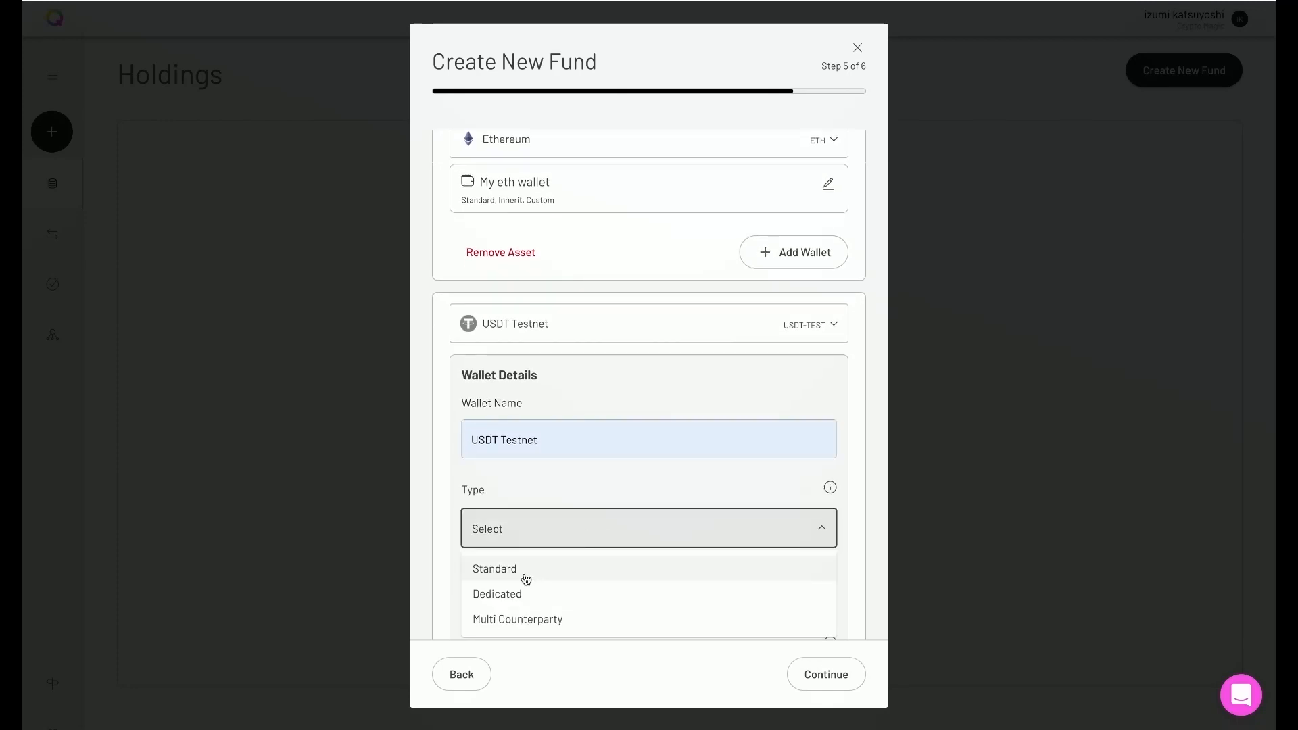
click(524, 572)
- Set both the transaction policy and the withdrawal policy of the USDT Testnet wallet to Inherit
scroll(545, 531, down, 2)
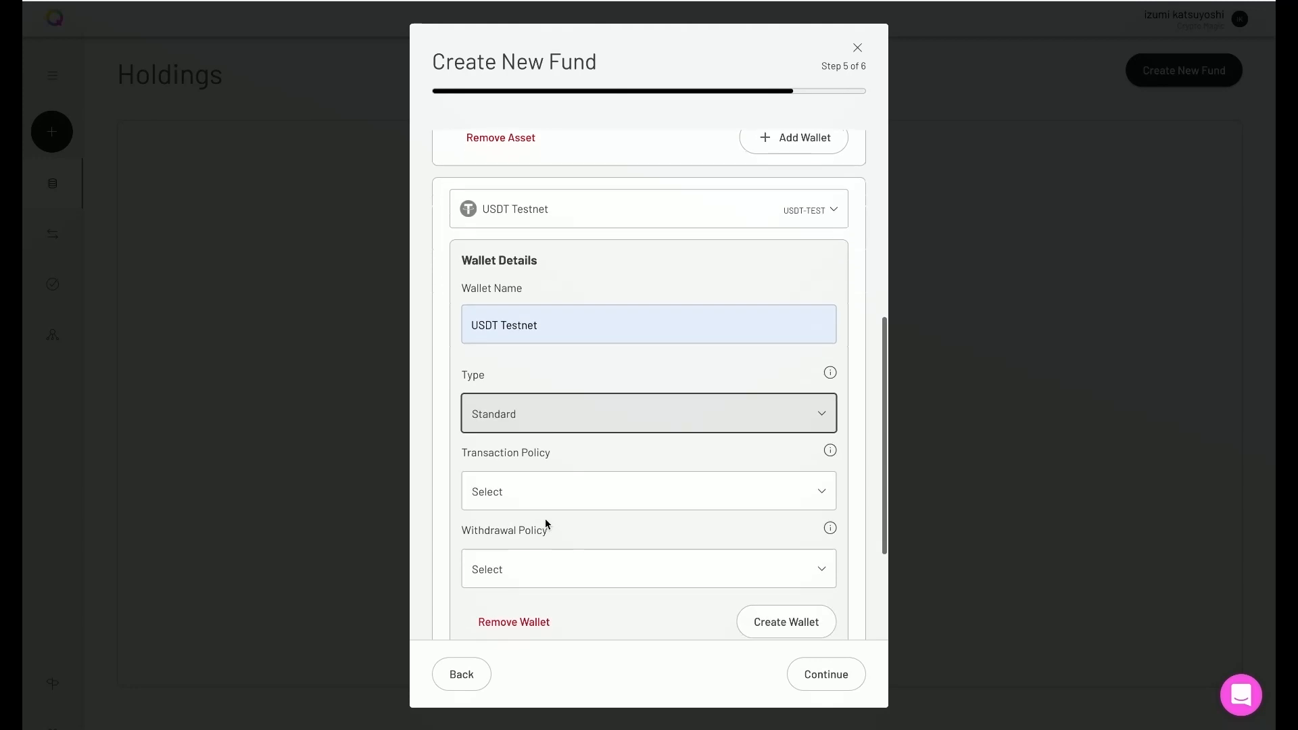
click(550, 501)
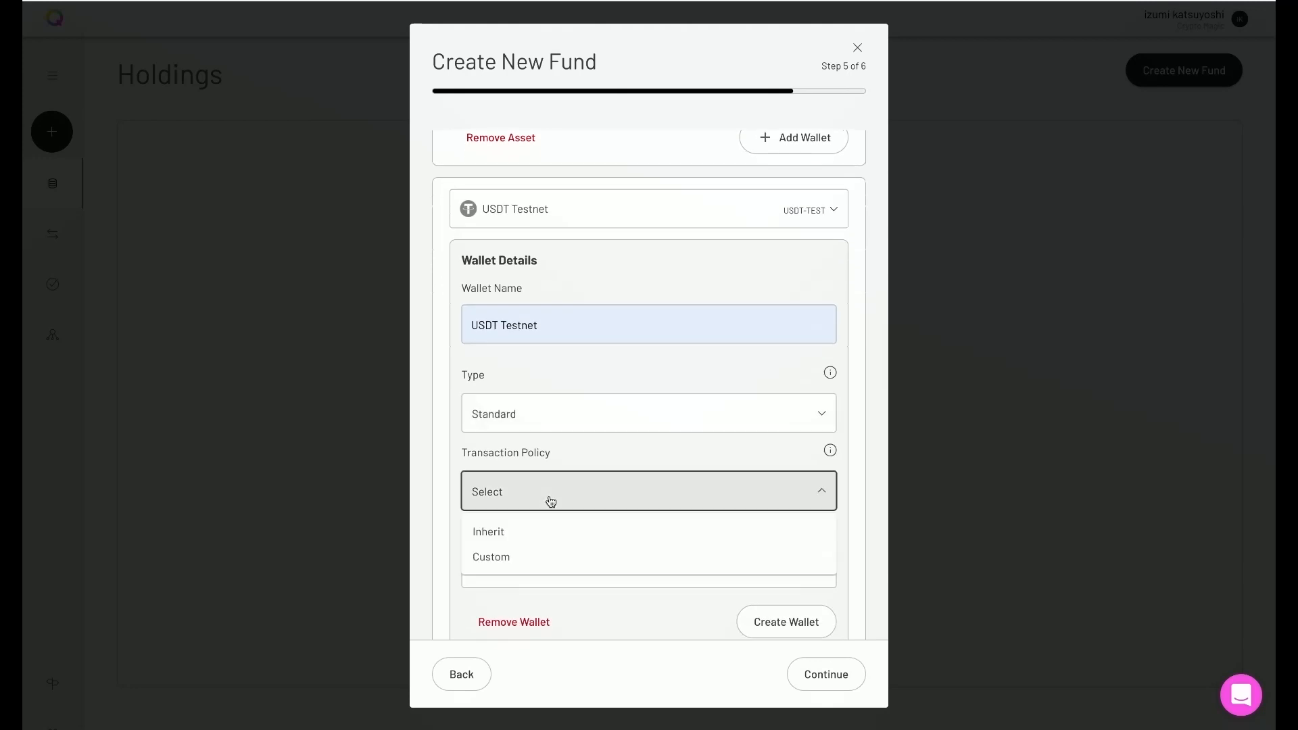
click(515, 532)
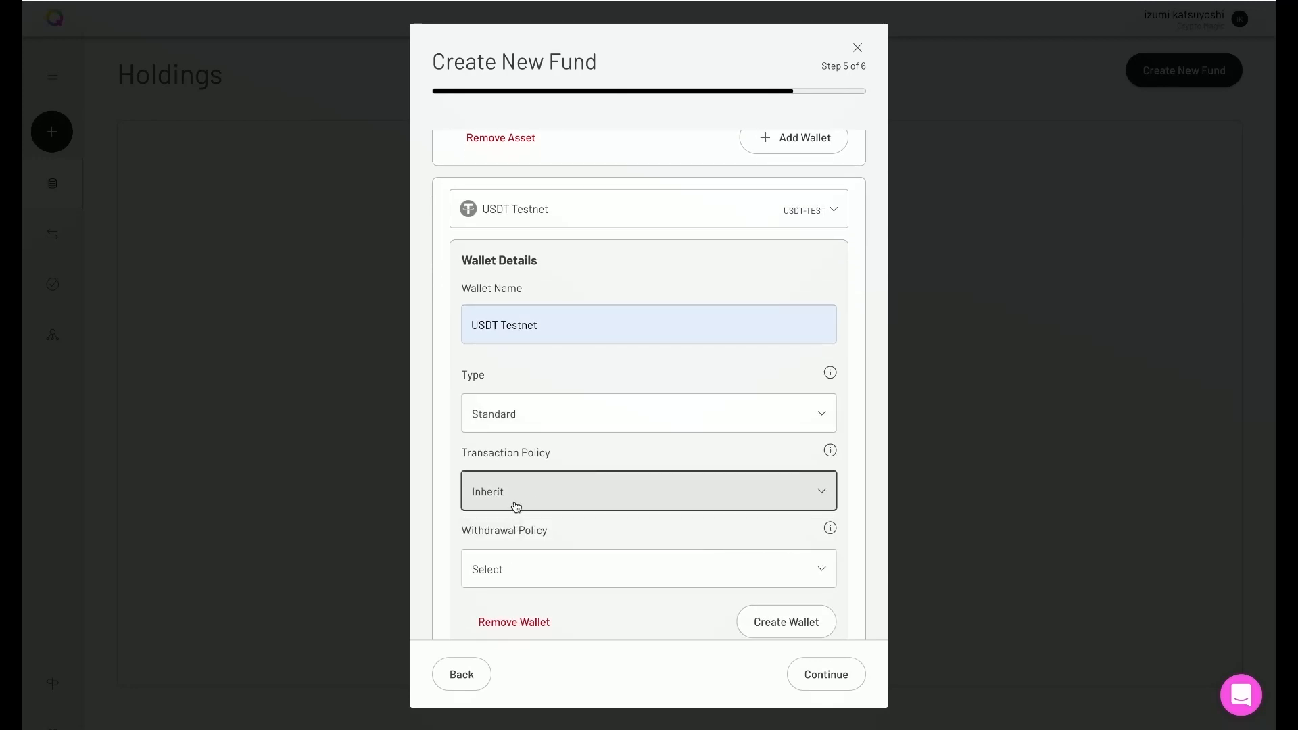
click(514, 565)
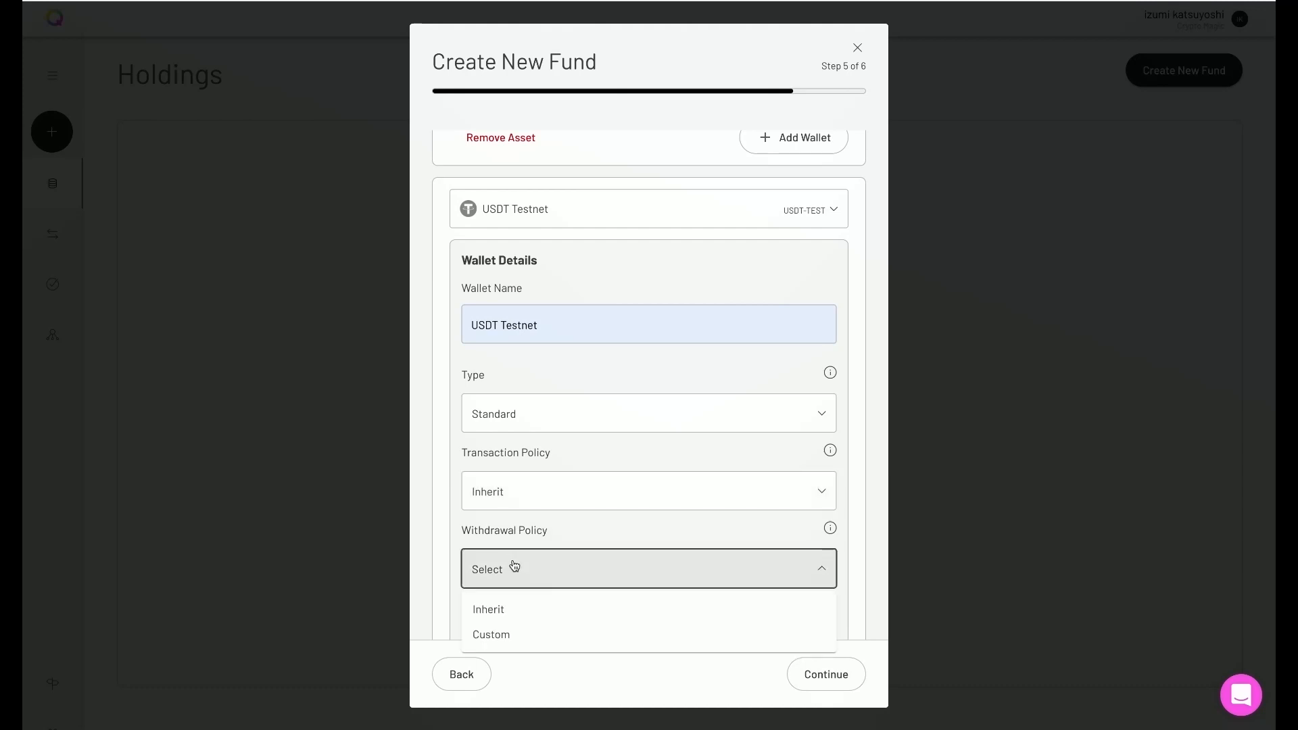
click(500, 607)
- Change the USDT Testnet wallet's transaction policy to Custom and add the owner's own account as its only custodian
click(520, 488)
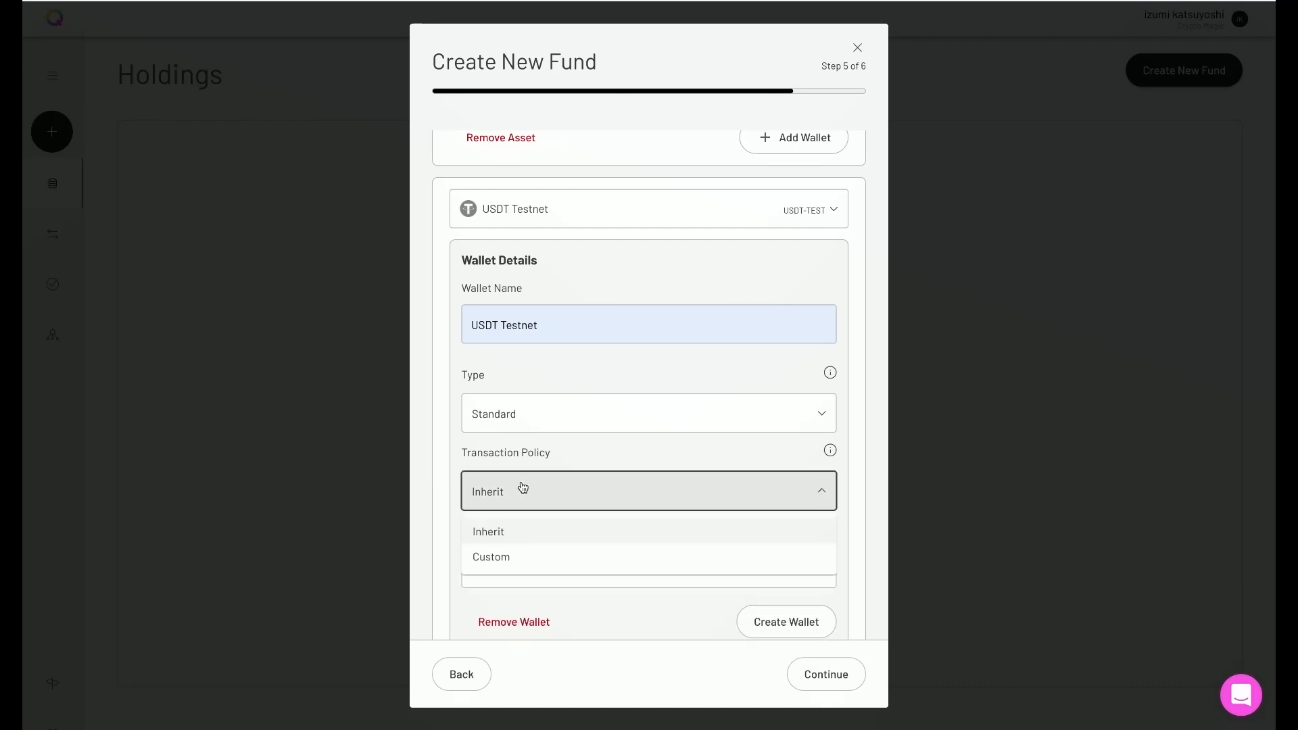
click(511, 556)
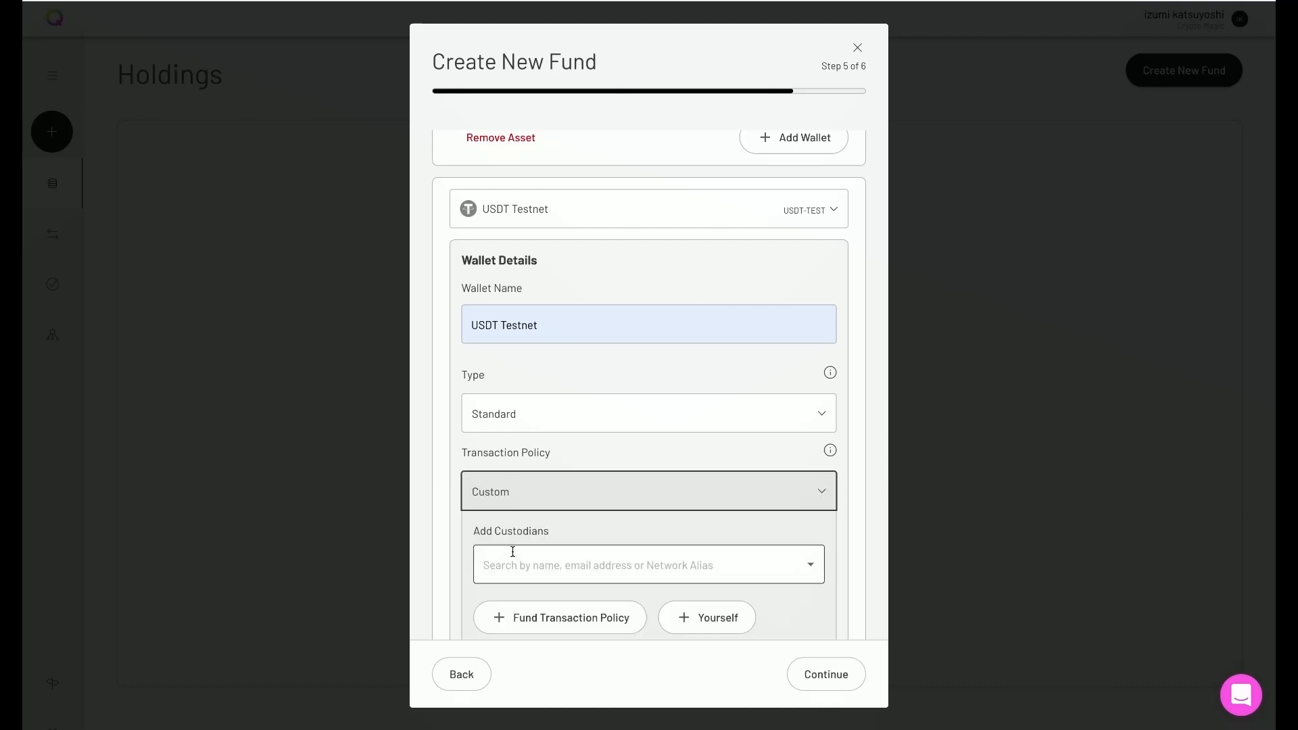
scroll(652, 523, down, 1)
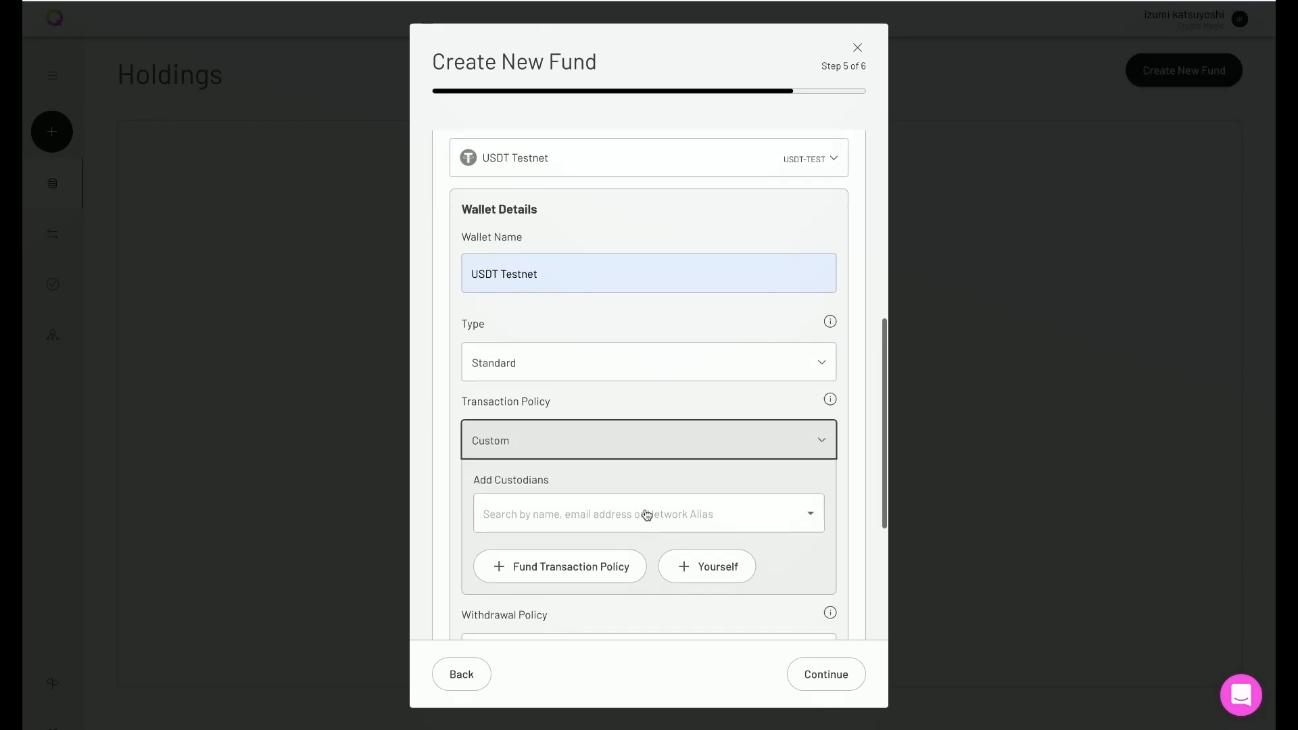
click(620, 496)
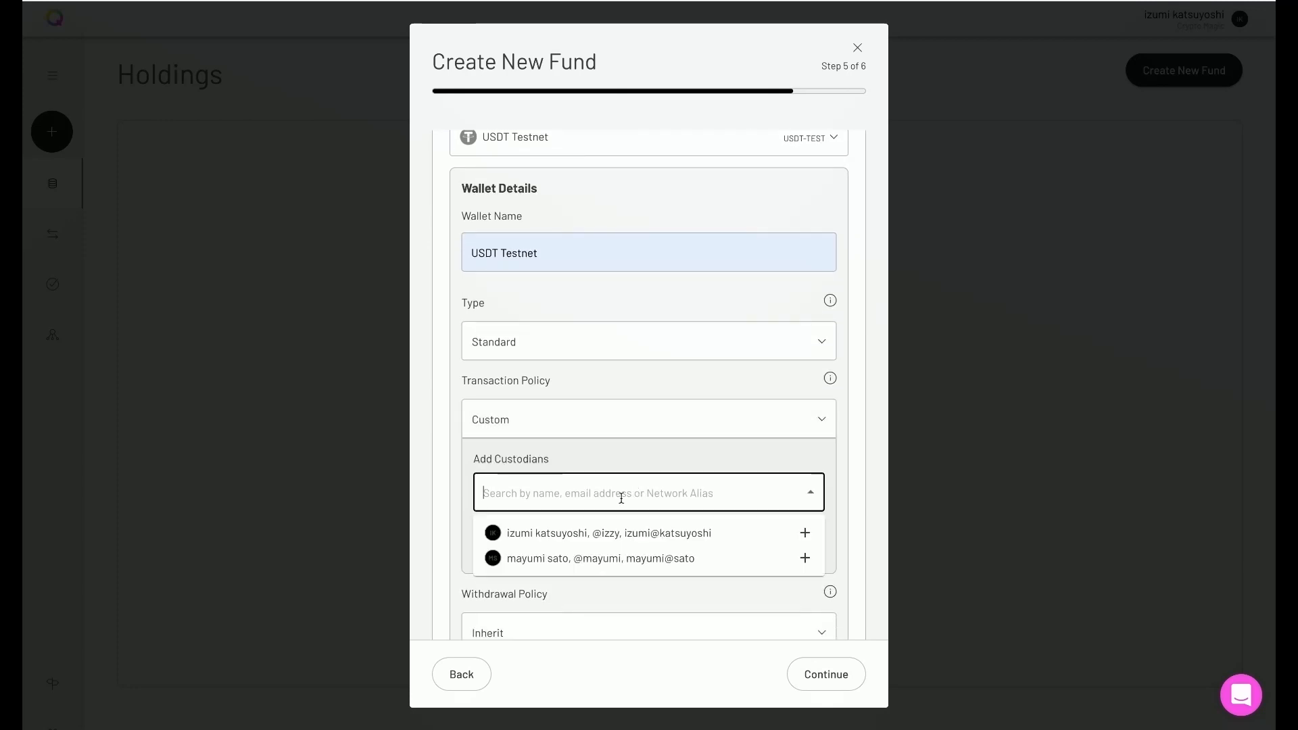
click(578, 533)
scroll(757, 547, down, 1)
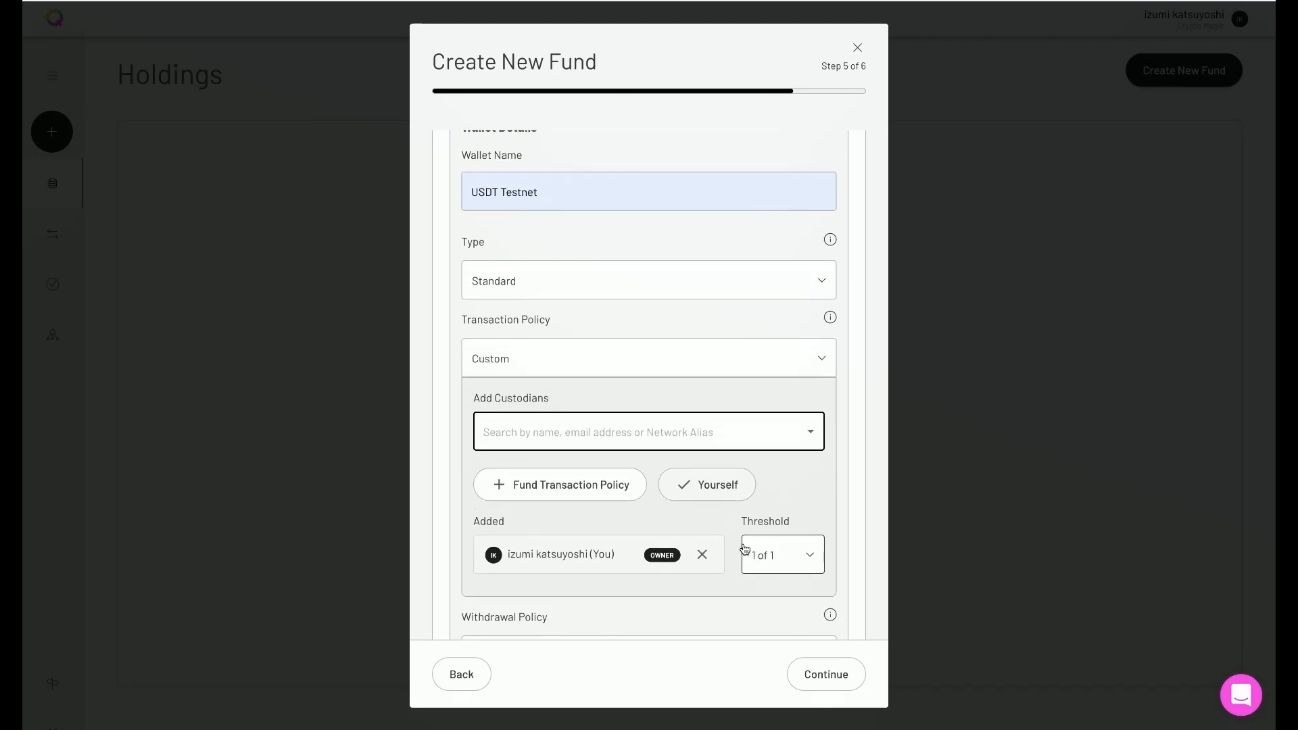
- Create the USDT Testnet wallet and proceed to the fund review with the three assets
scroll(745, 551, down, 1)
scroll(747, 534, down, 1)
scroll(745, 517, down, 2)
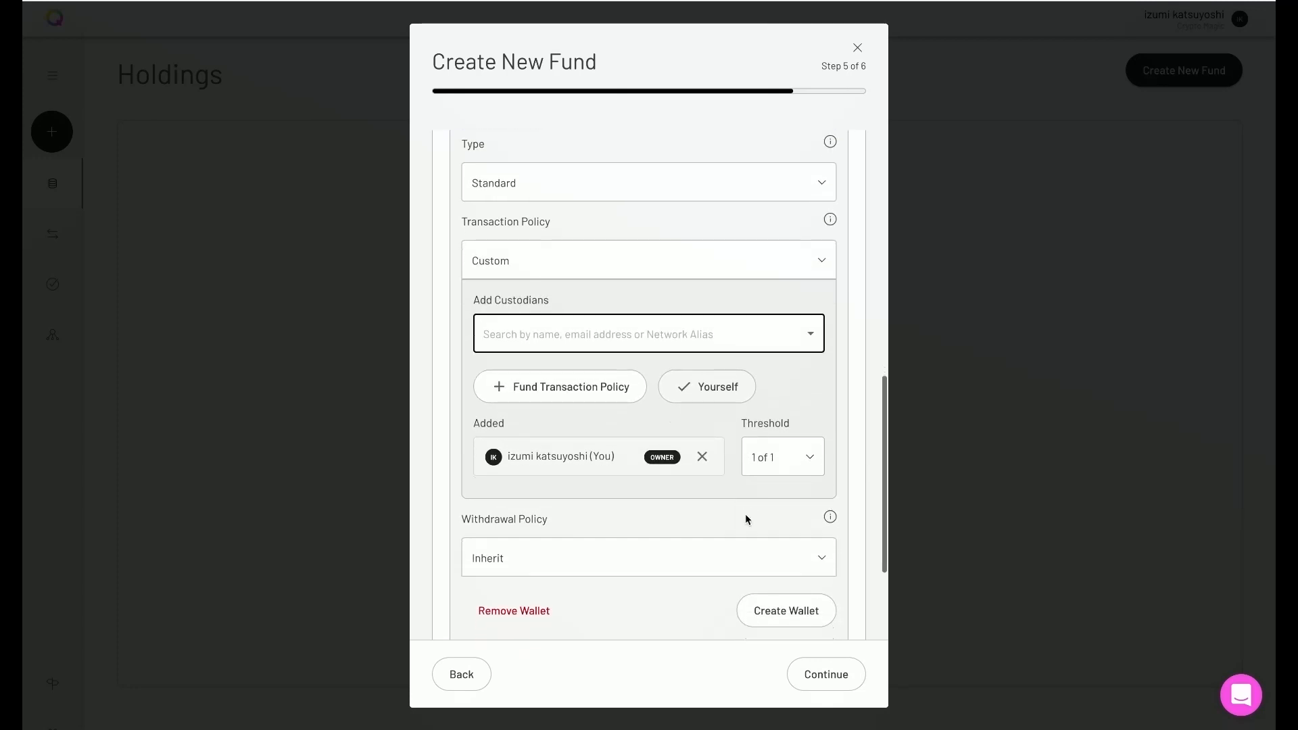
click(785, 516)
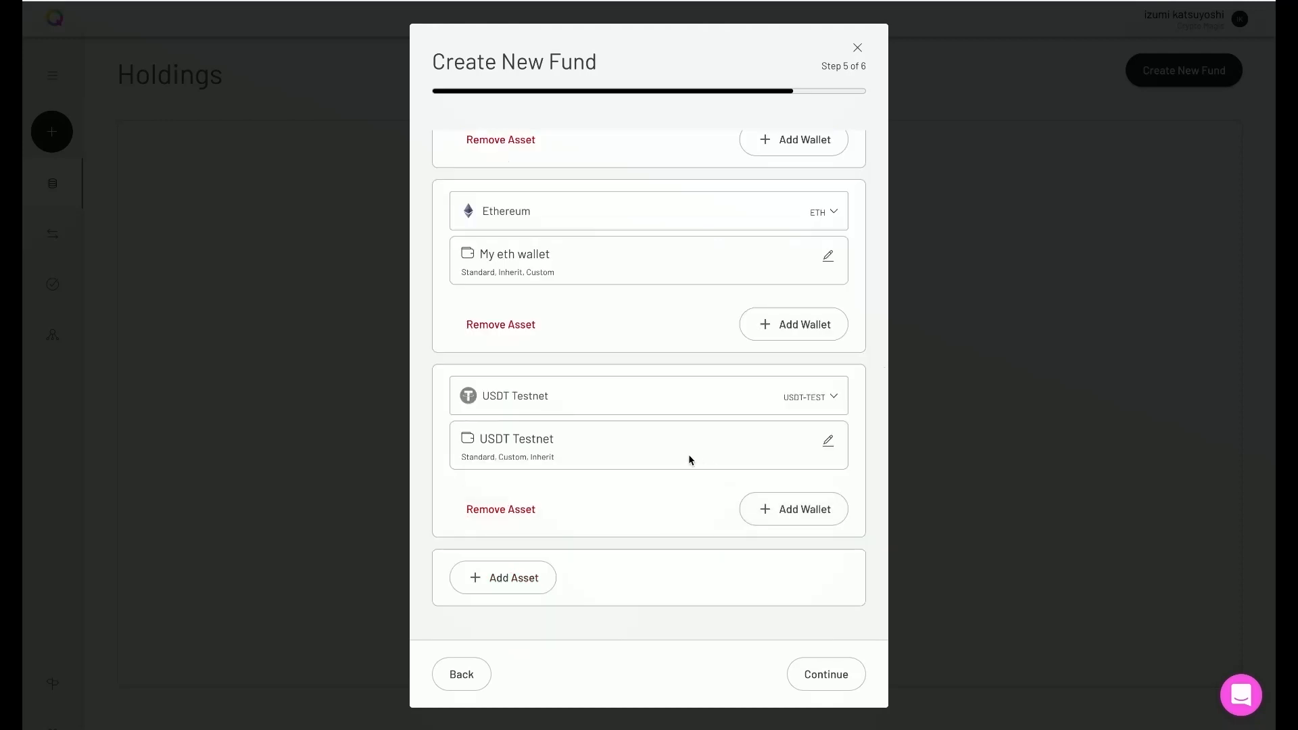
scroll(683, 454, up, 3)
scroll(682, 454, down, 1)
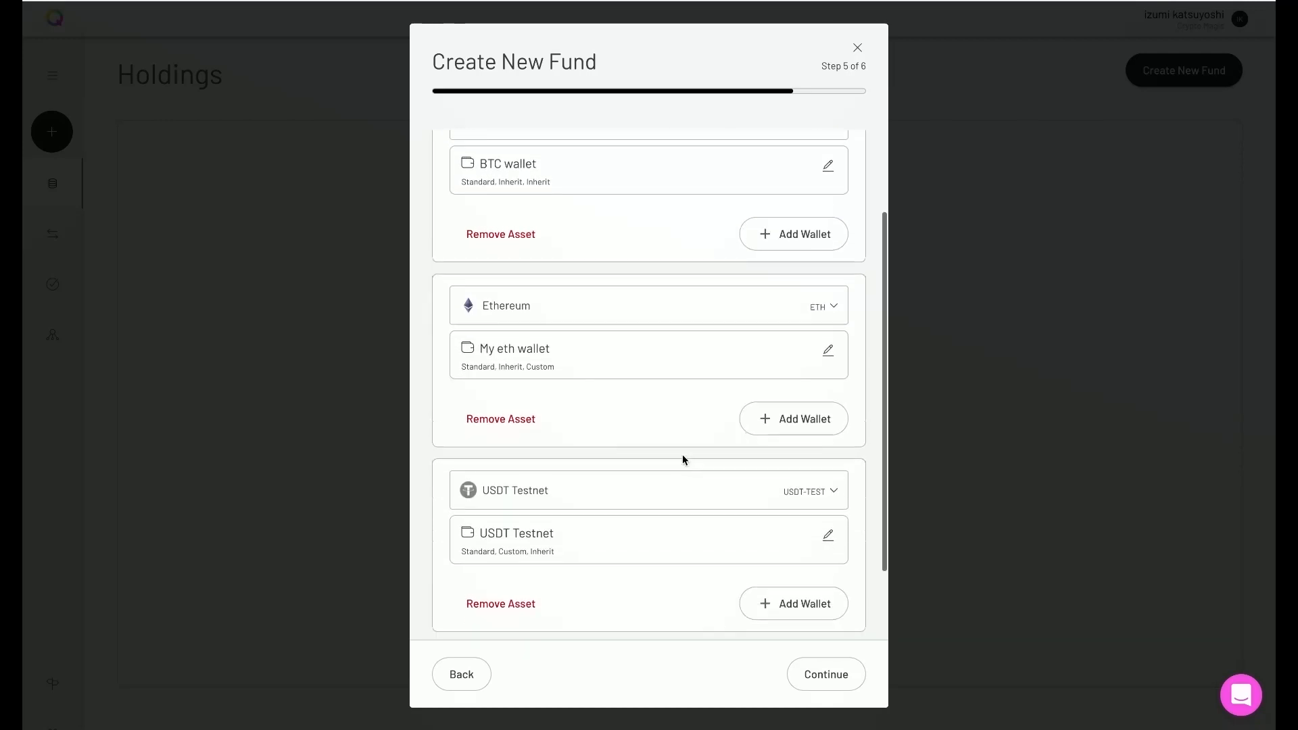
scroll(683, 454, up, 1)
scroll(684, 457, down, 2)
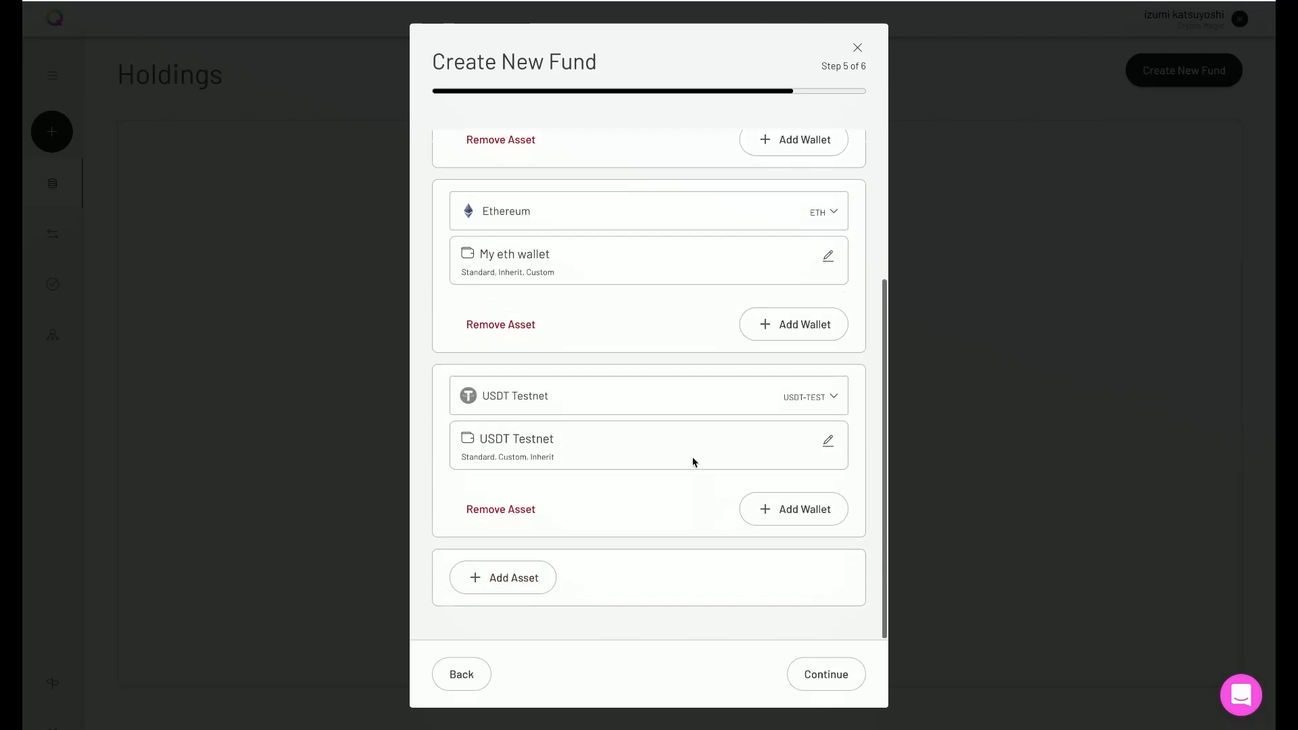
click(826, 674)
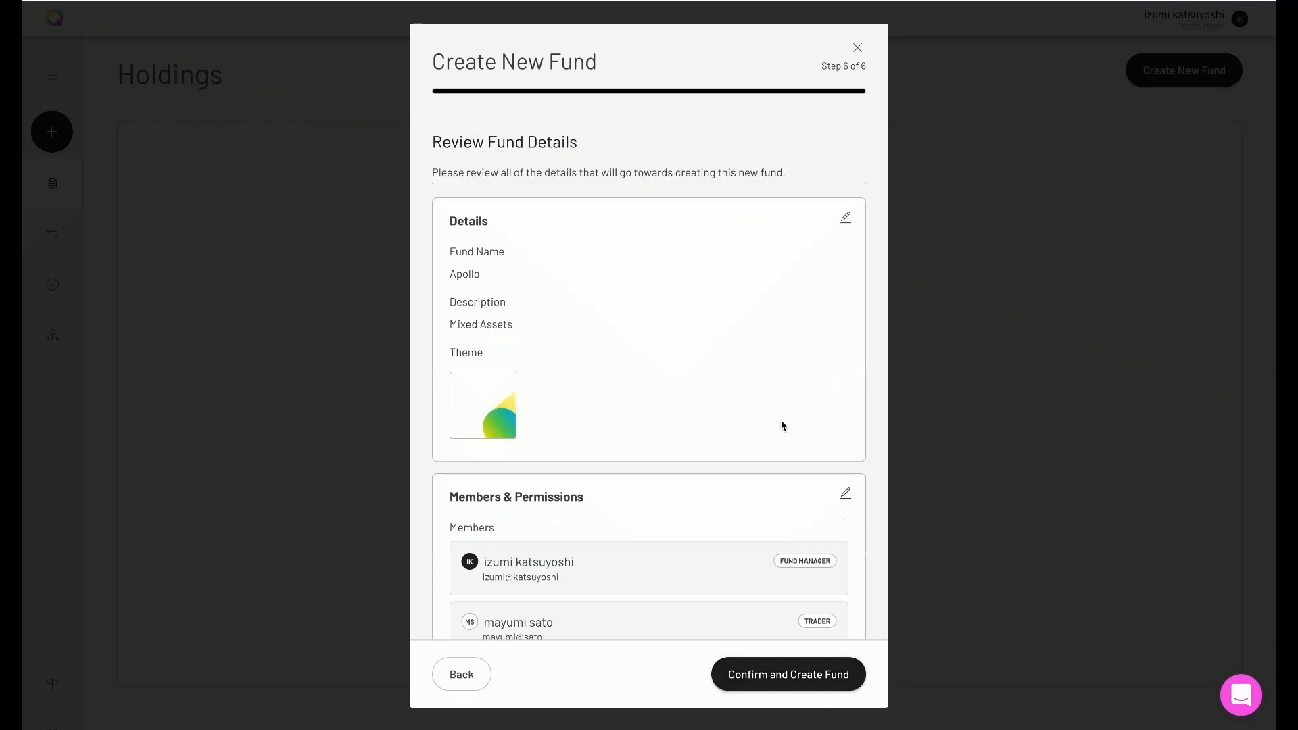
- Review the Apollo fund's details, members, custody policies and wallets, and confirm creating the fund
scroll(779, 421, down, 5)
scroll(781, 420, down, 3)
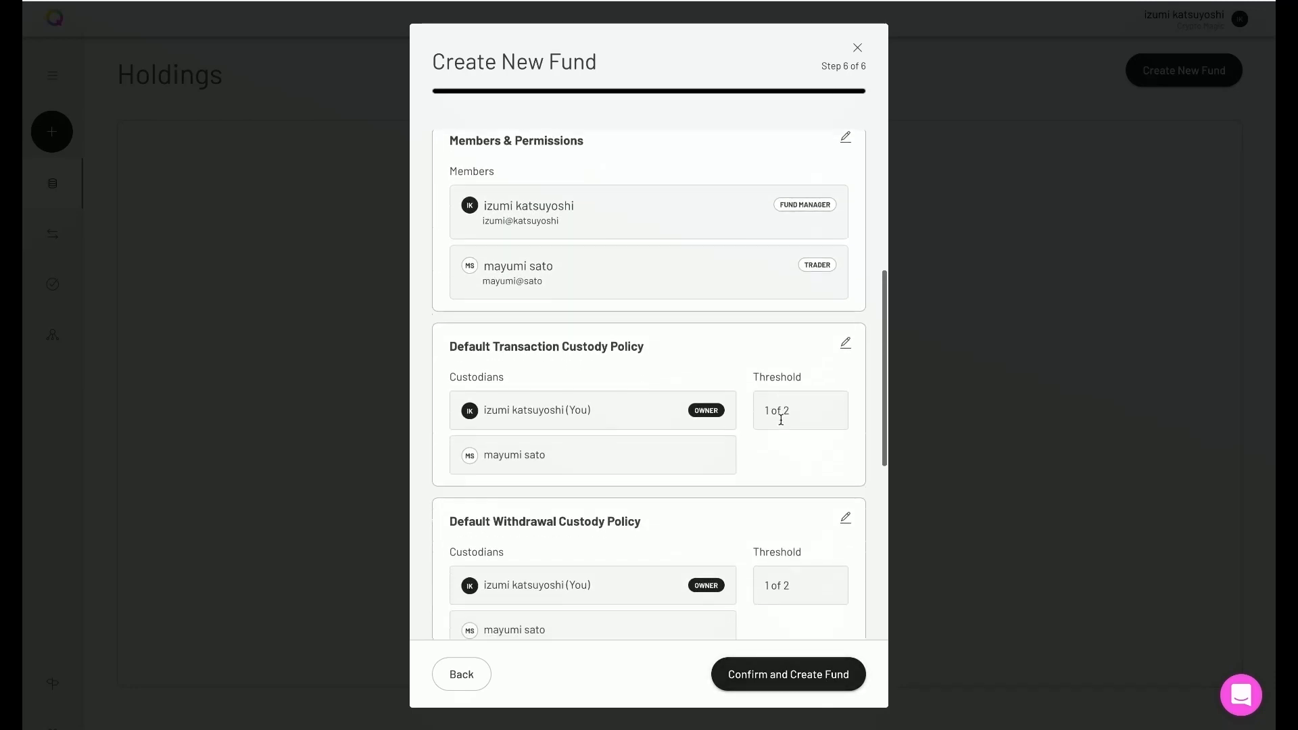
scroll(781, 424, down, 4)
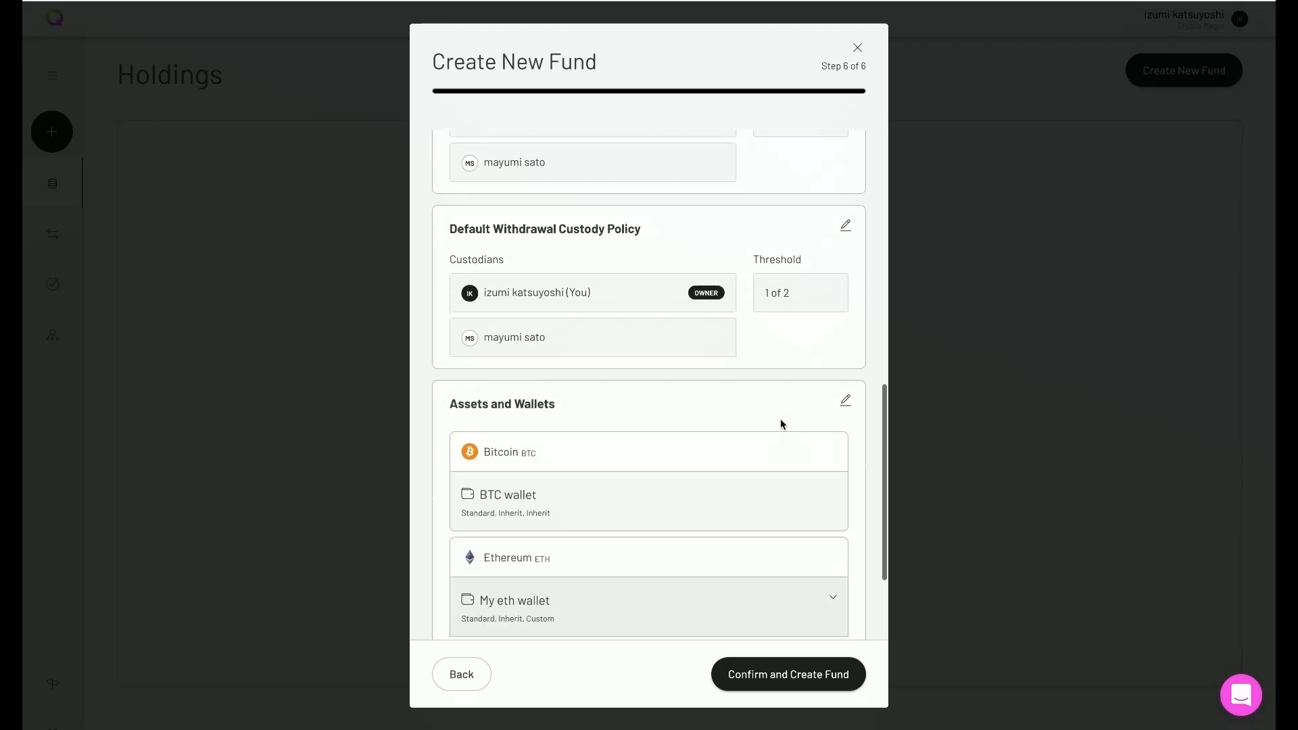
scroll(780, 423, down, 1)
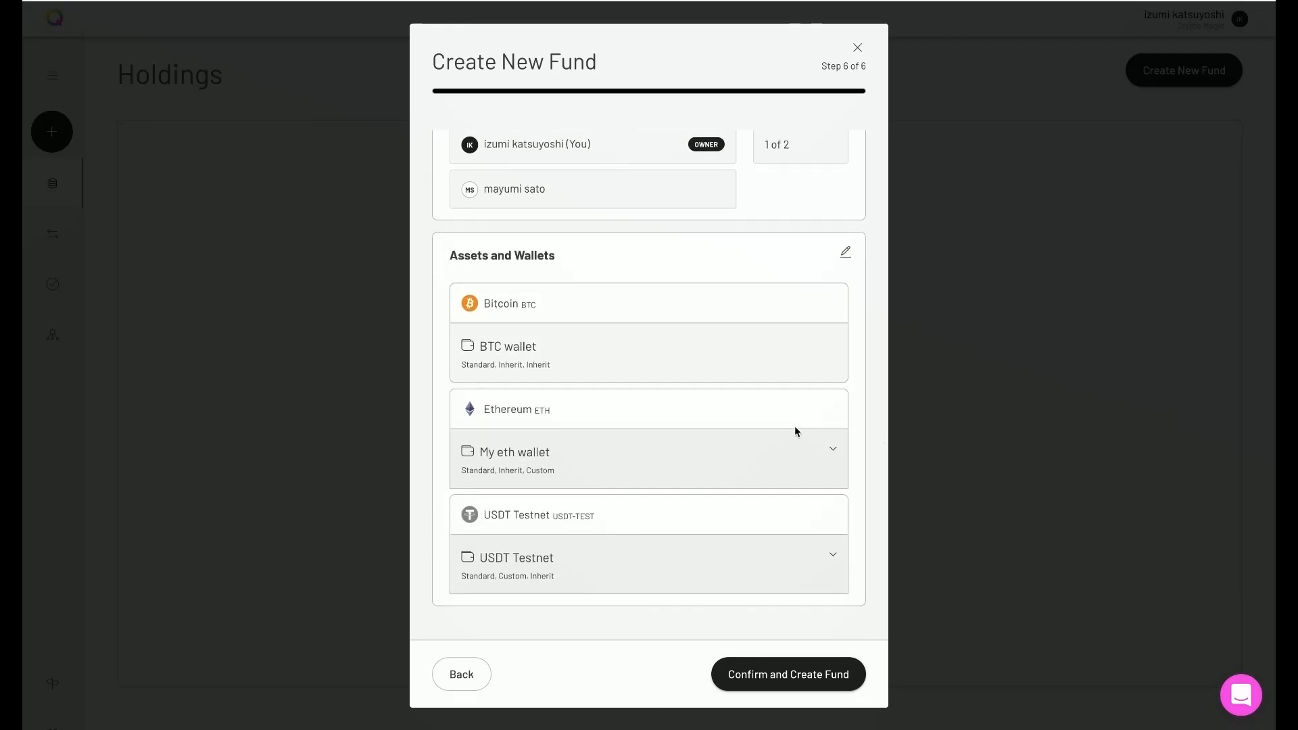
click(800, 676)
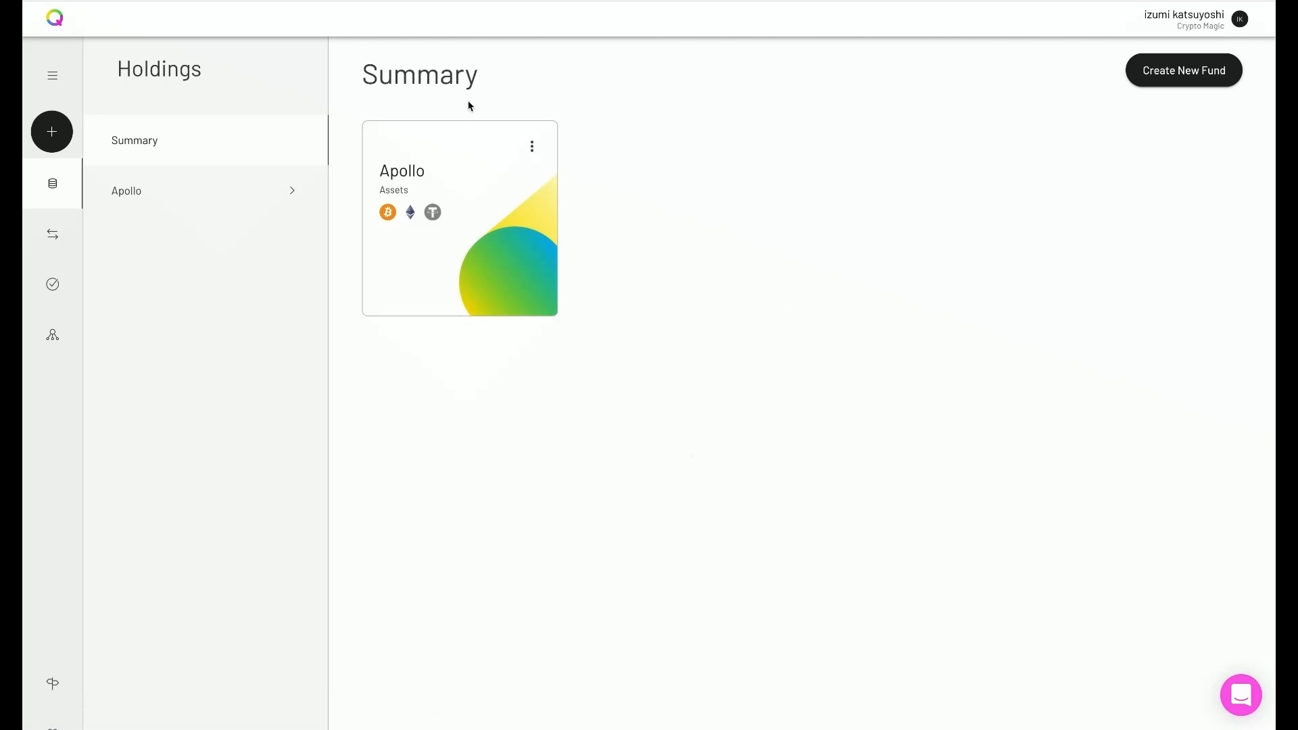
- Open the Apollo fund in the holdings and view its summary, members and permissions, and custody policy
click(290, 194)
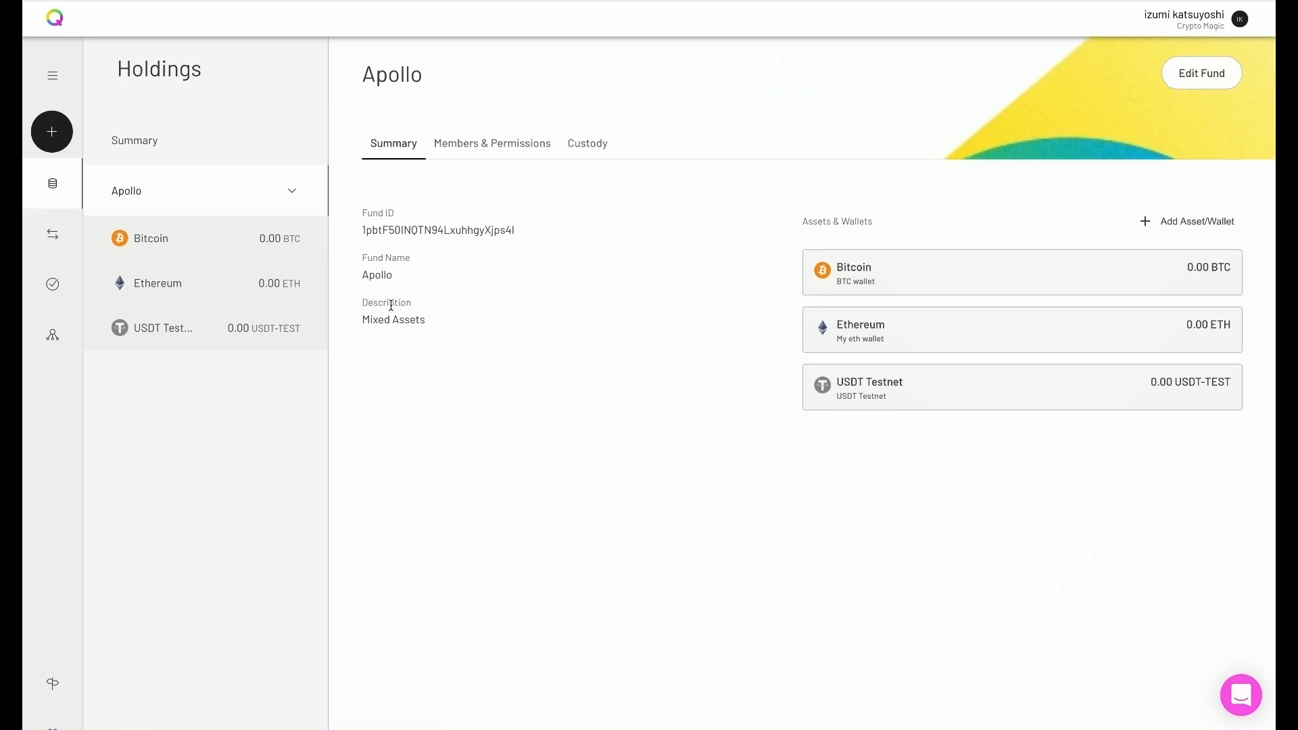
click(520, 144)
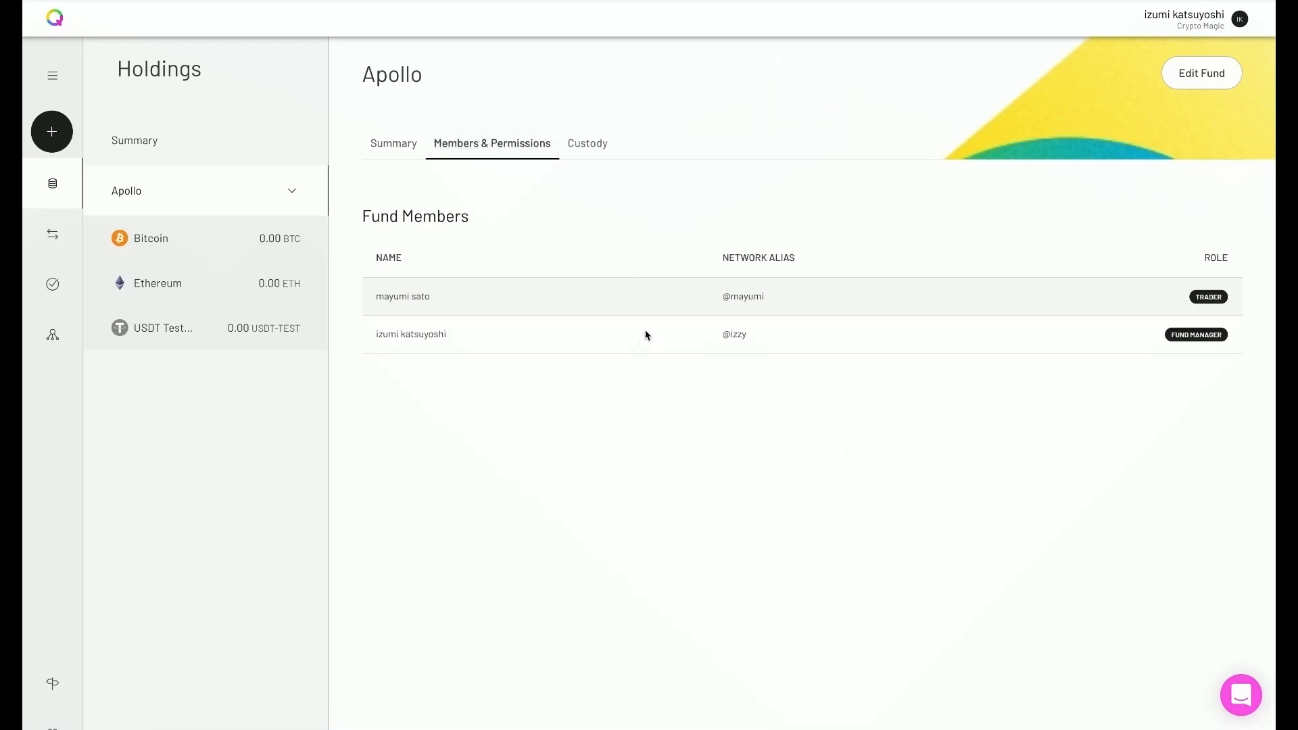
click(596, 146)
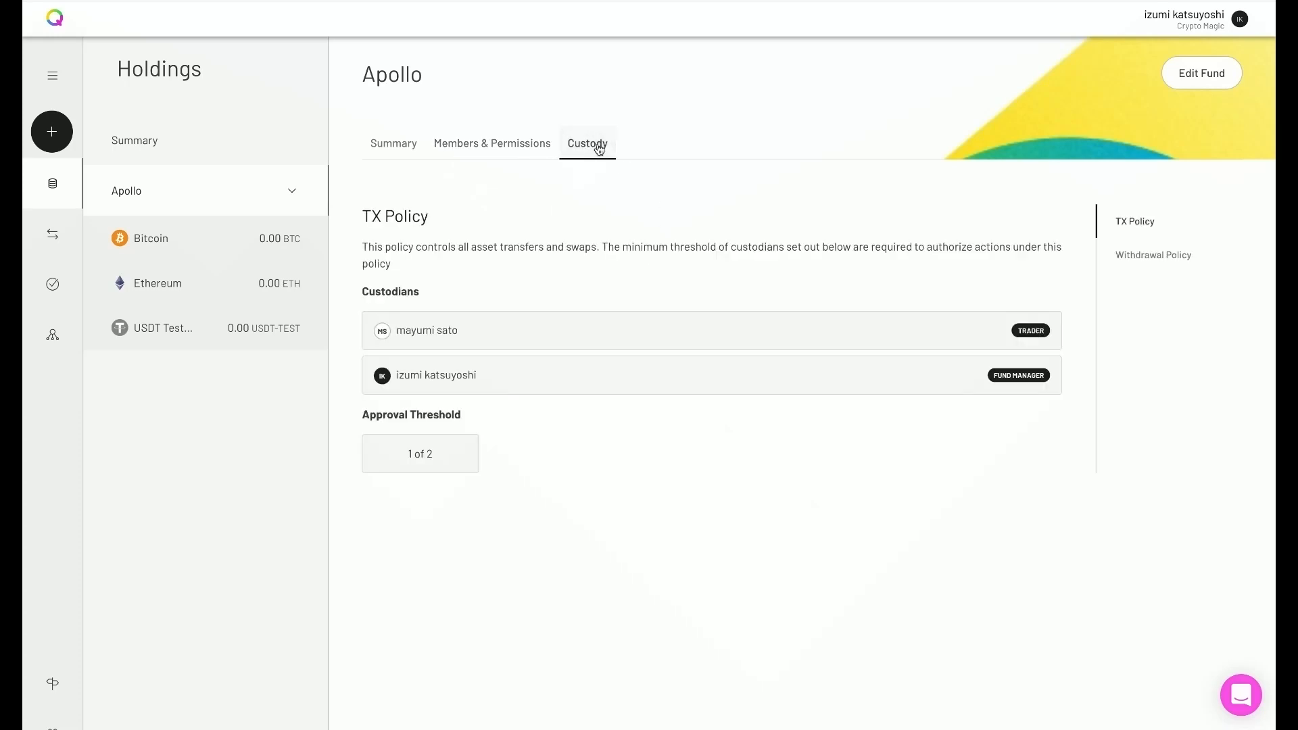